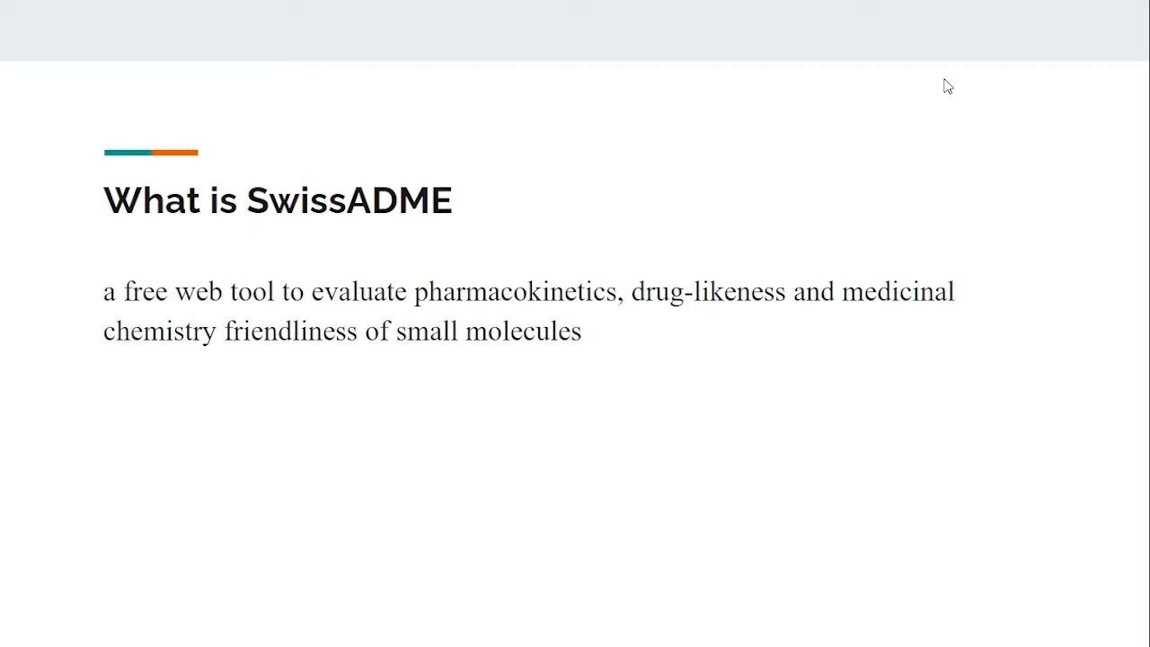
Exit the full-screen slideshow of the What is SwissADME slide
key("Escape")
key("Escape")
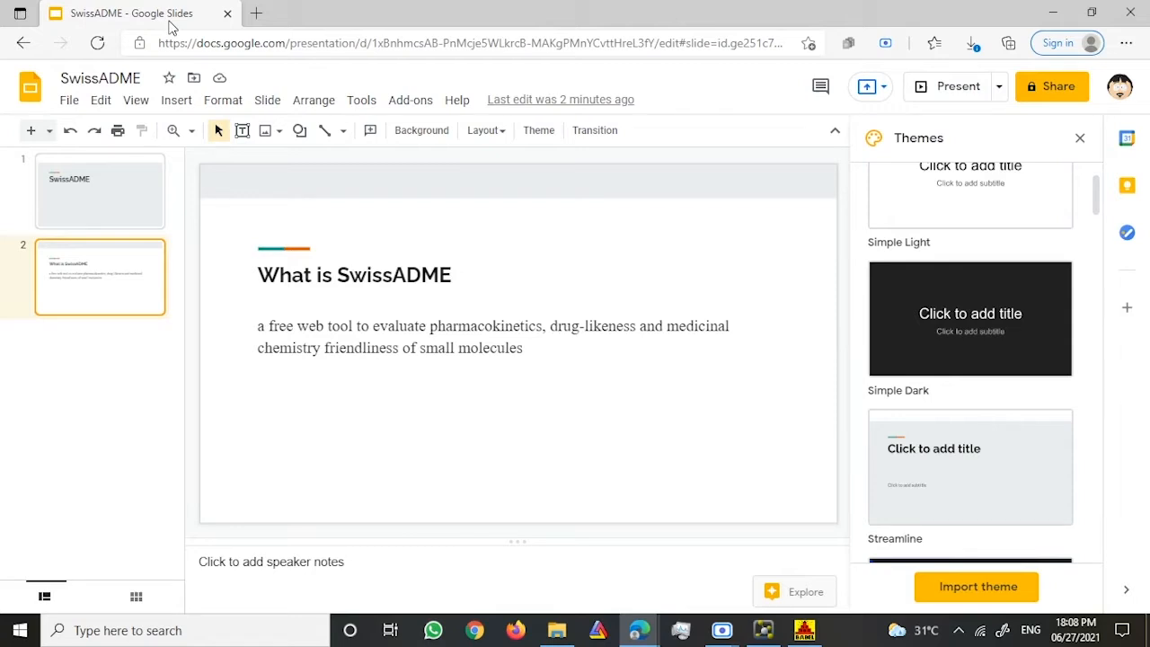
Search the web for 'swiss adme' in a new tab to reach the SwissADME homepage
left_click(257, 12)
type("s")
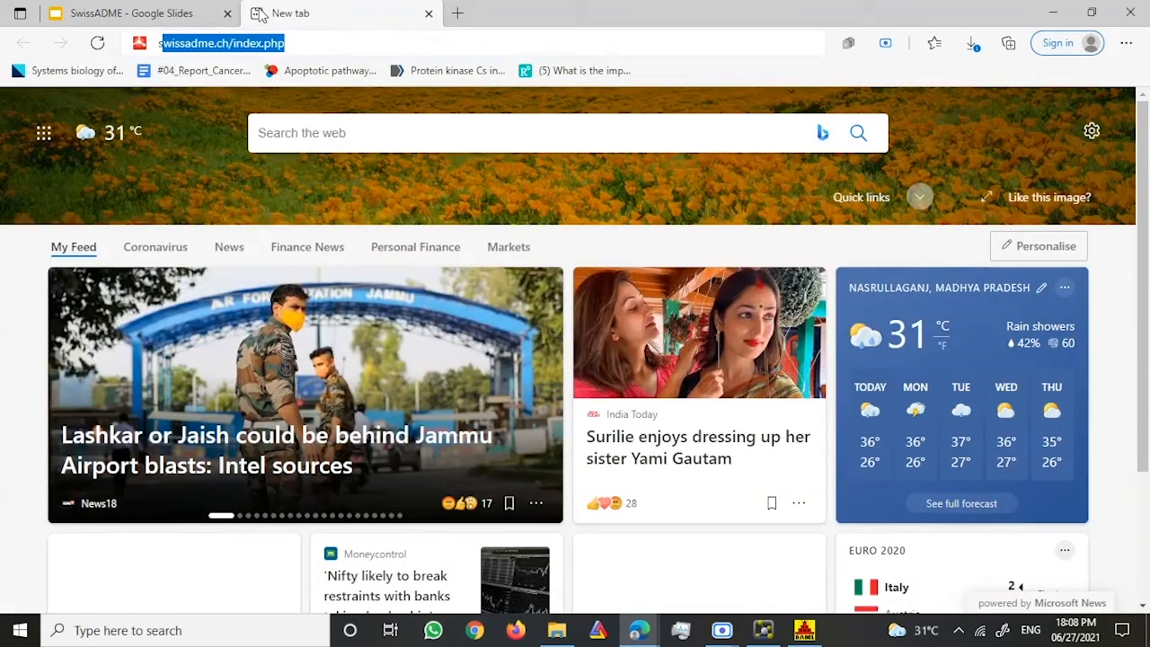
type("w")
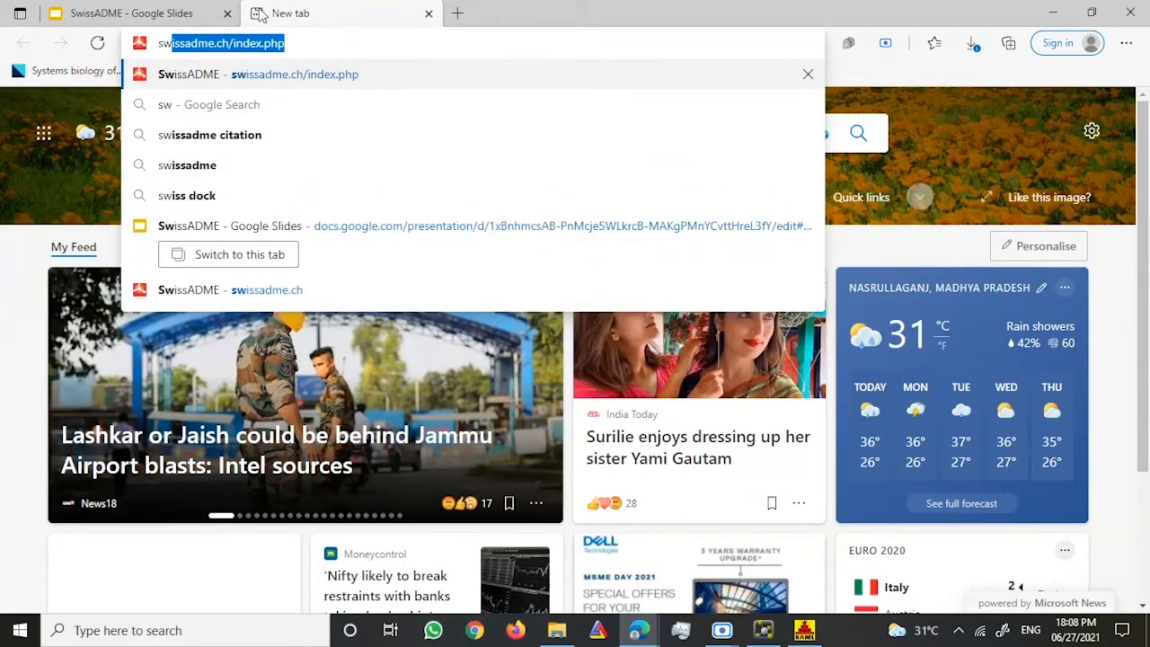
type("iss")
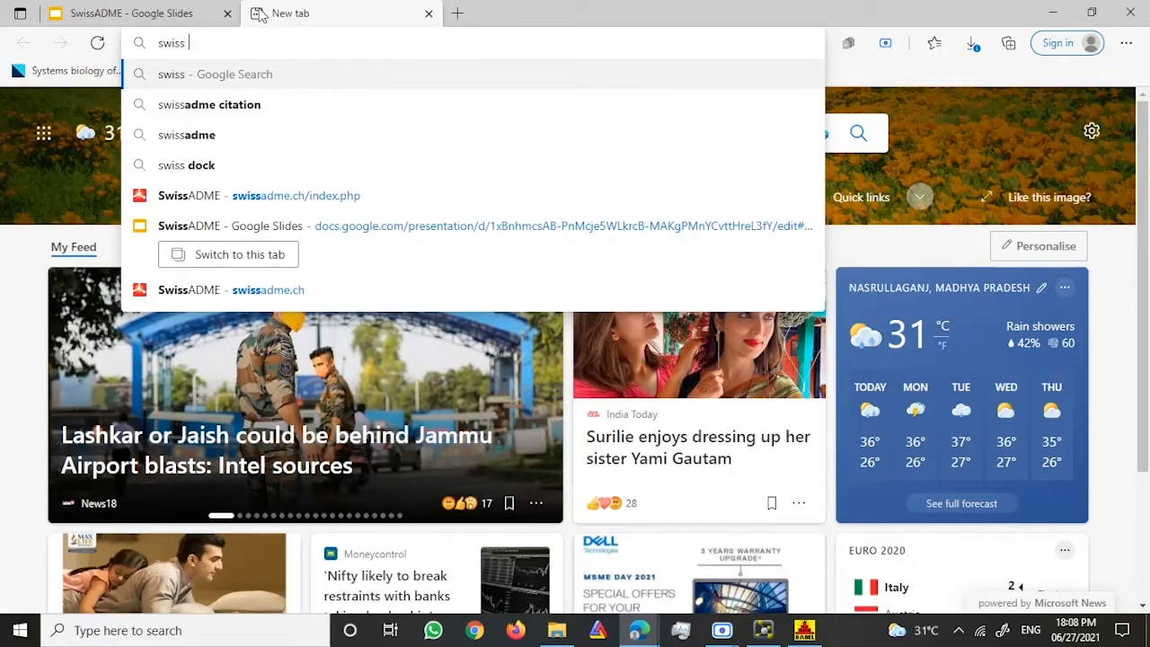
type(" ade")
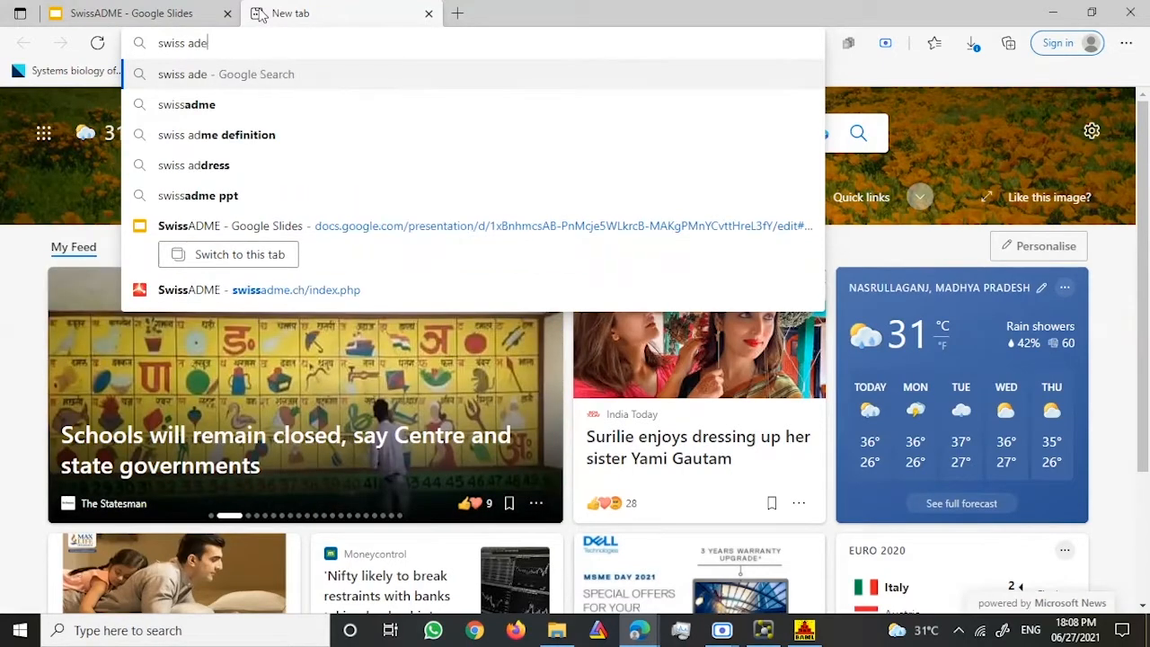
key("BackSpace")
type("me")
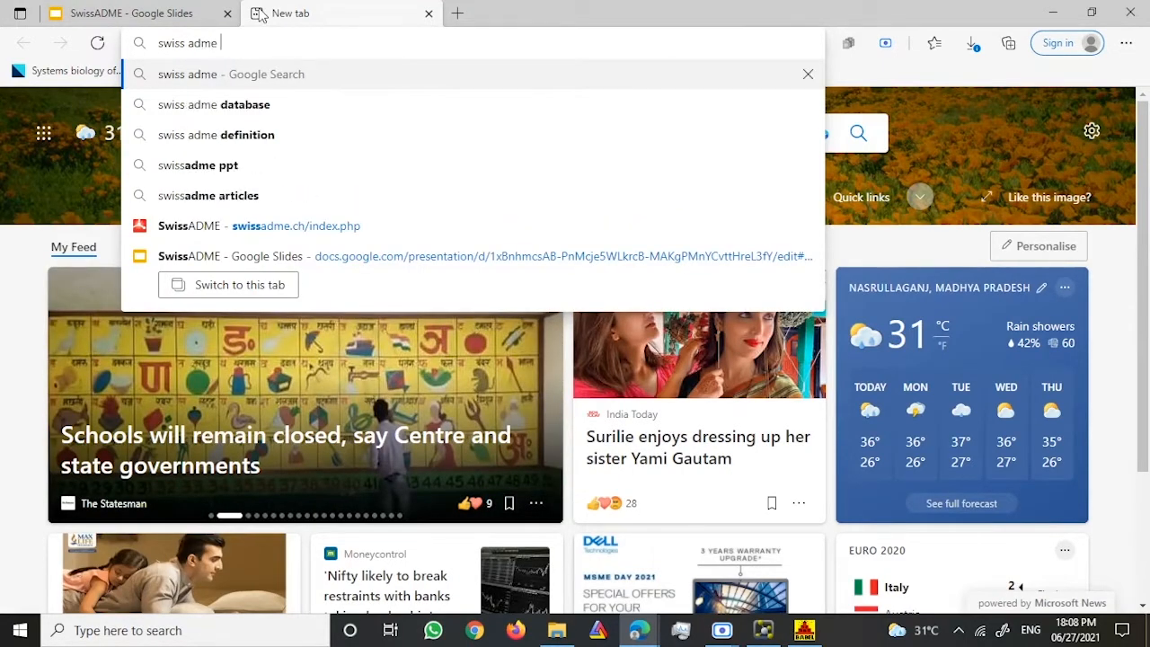
key("Return")
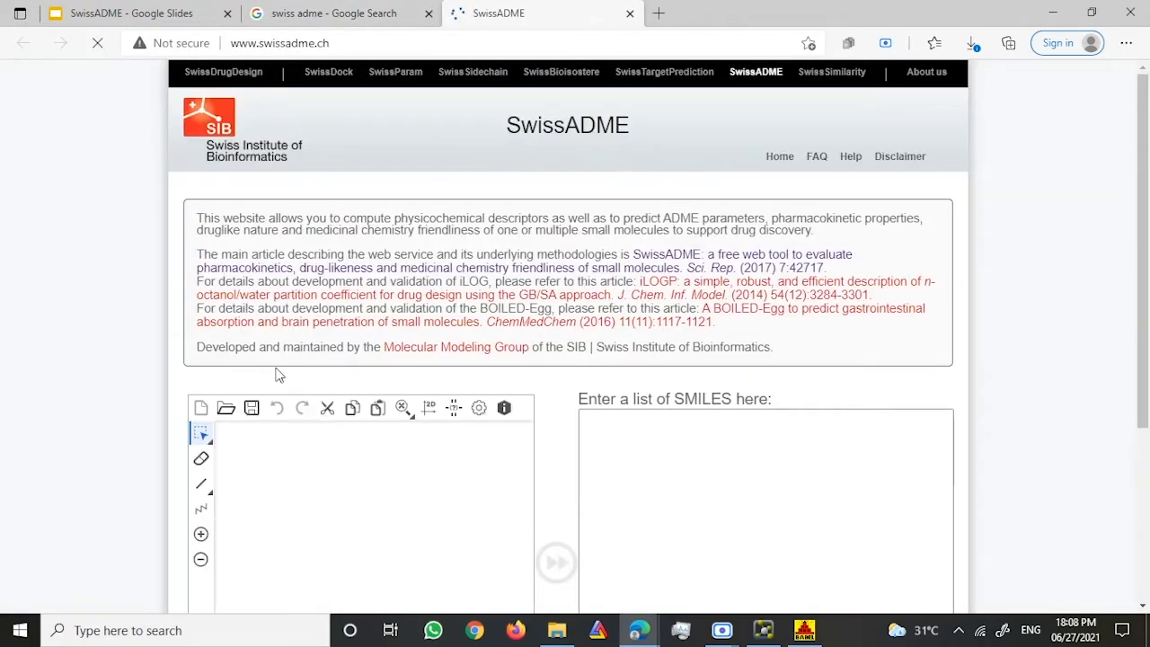
scroll(141, 339, "down", 1)
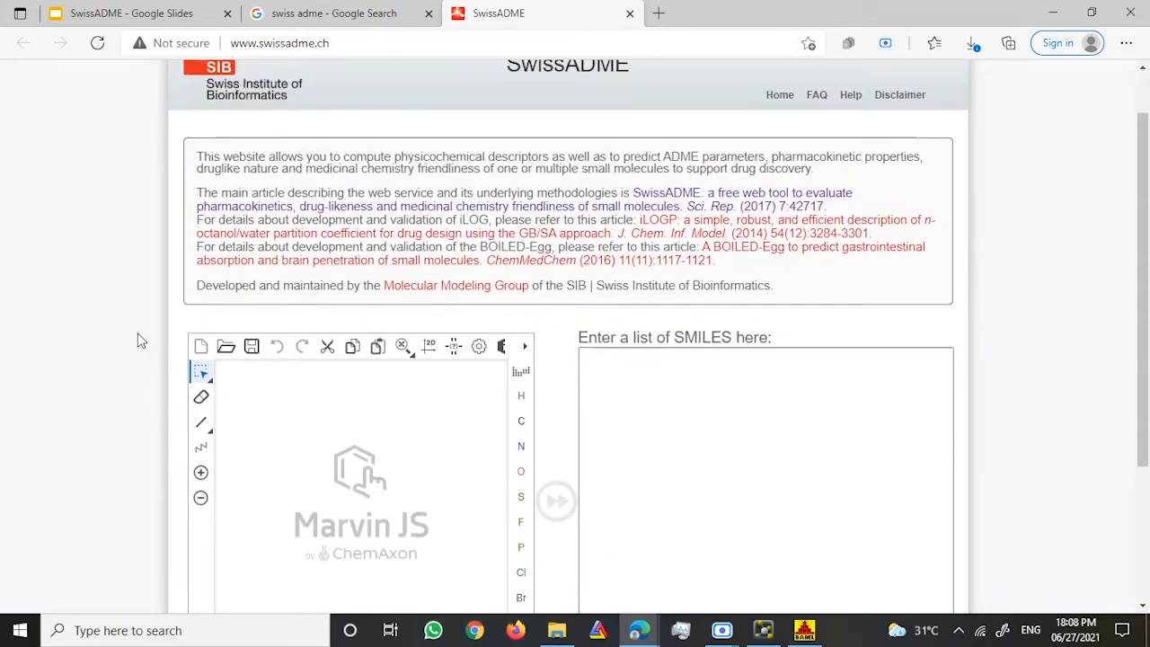
scroll(726, 286, "down", 1)
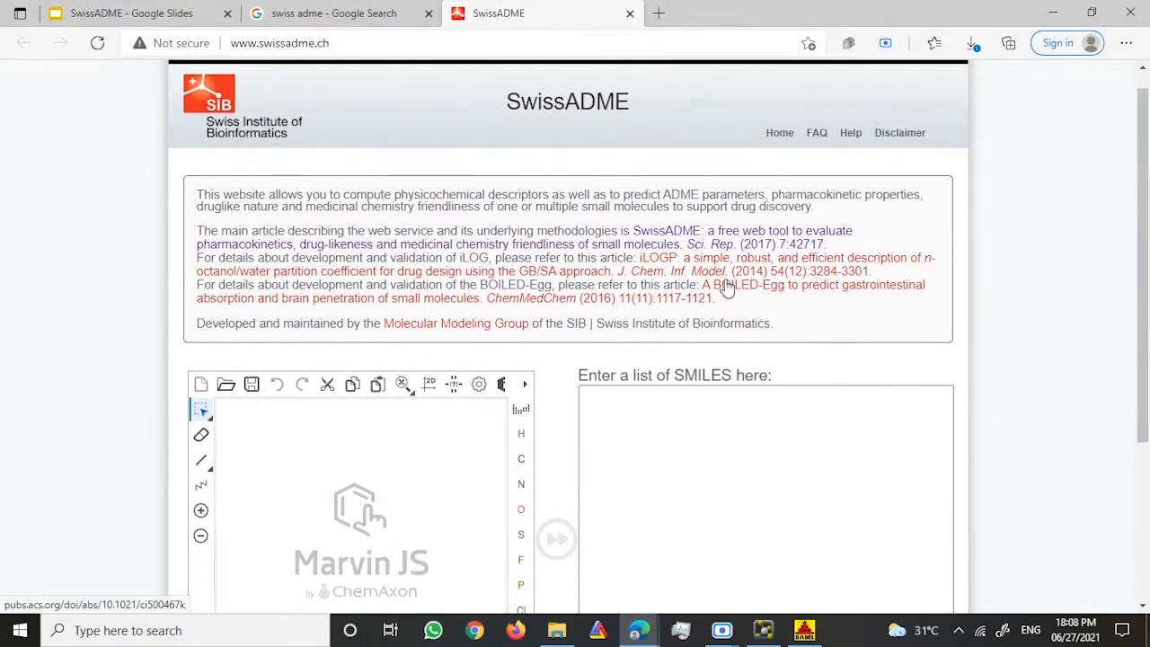
scroll(629, 359, "down", 1)
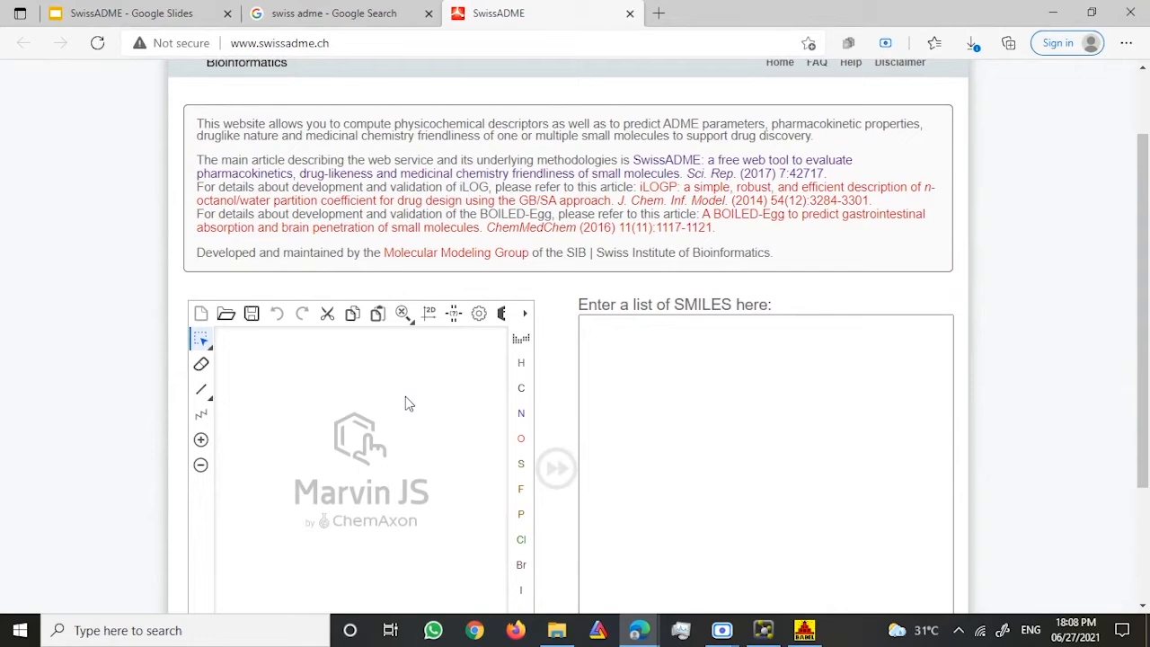
scroll(144, 432, "down", 1)
scroll(144, 432, "down", 1)
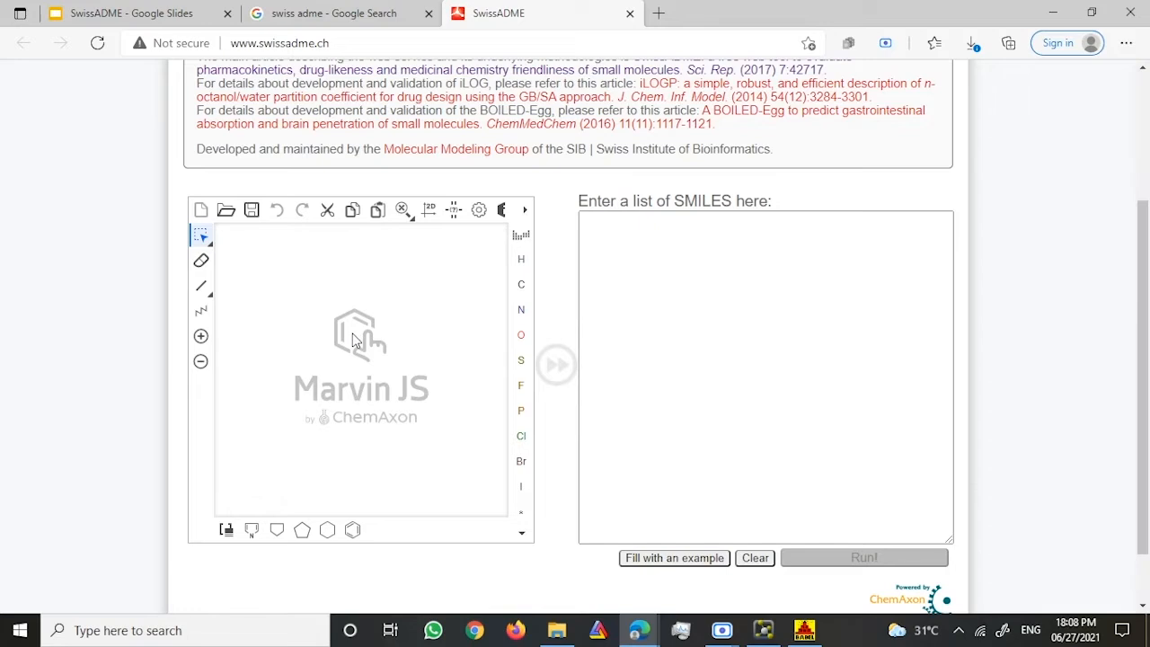
Place the cursor in SwissADME's 'Enter a list of SMILES here' text area
left_click(588, 301)
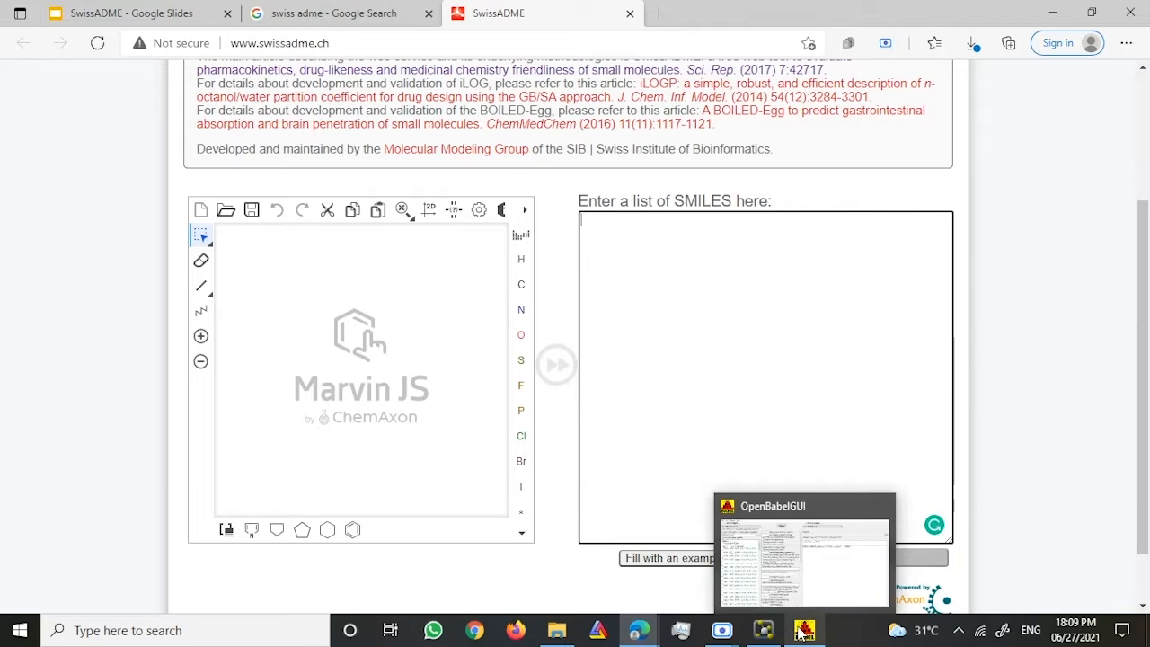
In OpenBabelGUI, select the SMILES output and reload alpha-Selinene.sdf as the input file
left_click(799, 630)
triple_click(692, 205)
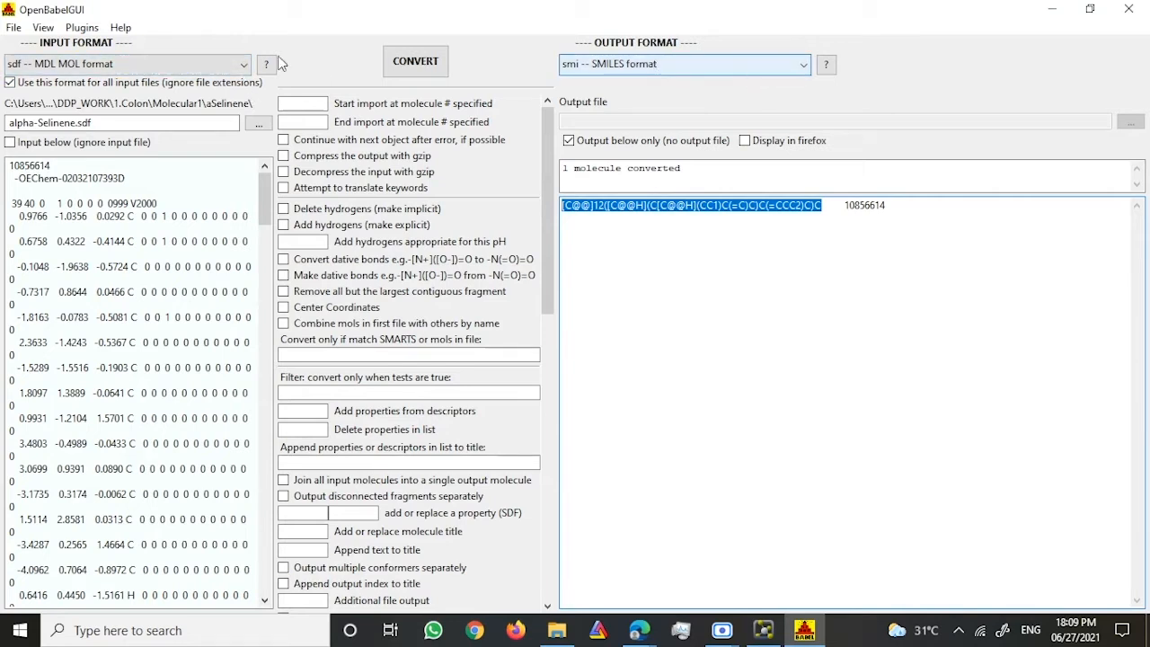
left_click(256, 123)
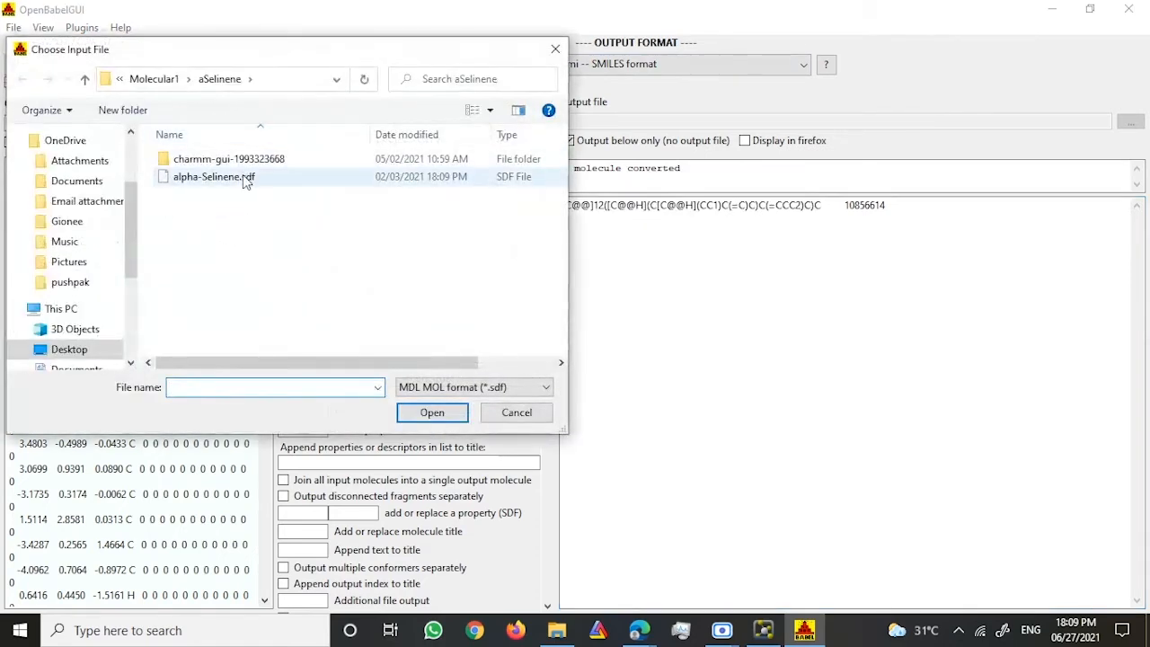
left_click(243, 174)
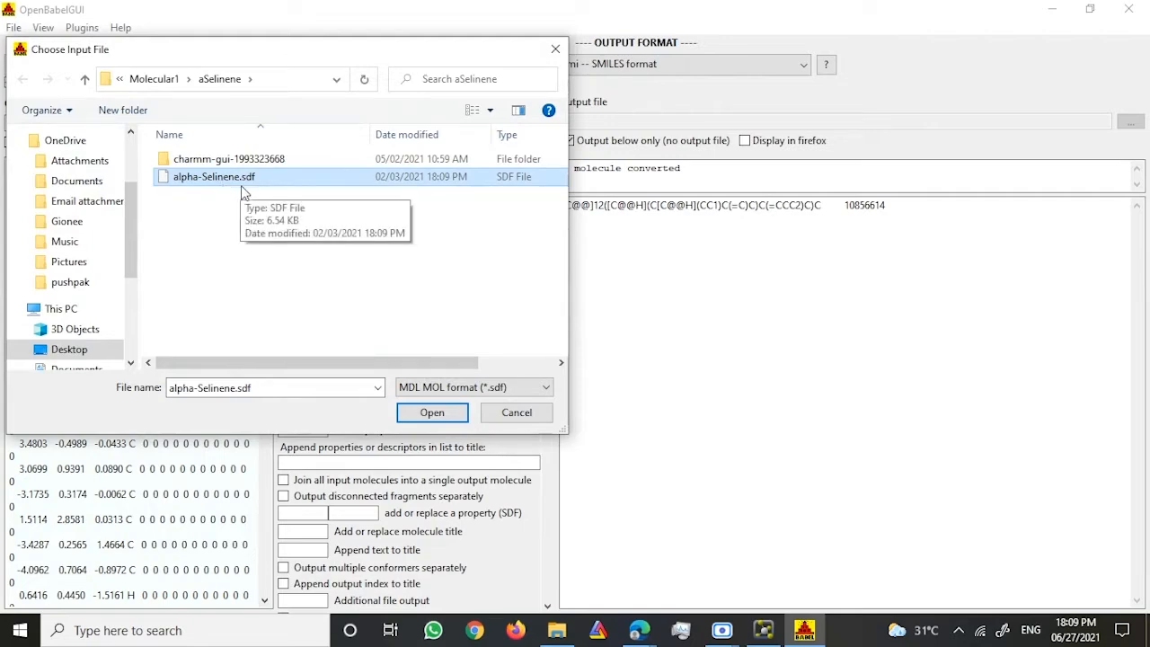
left_click(431, 412)
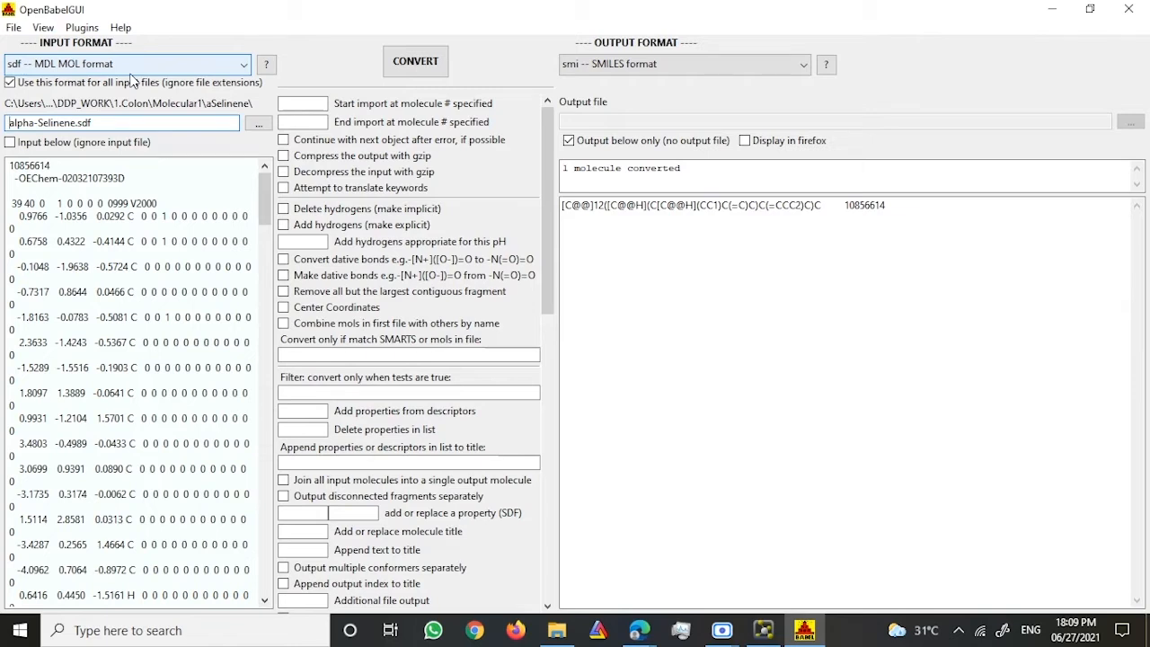
Minimise OpenBabelGUI and start a new empty browser tab beside SwissADME
left_click(1051, 11)
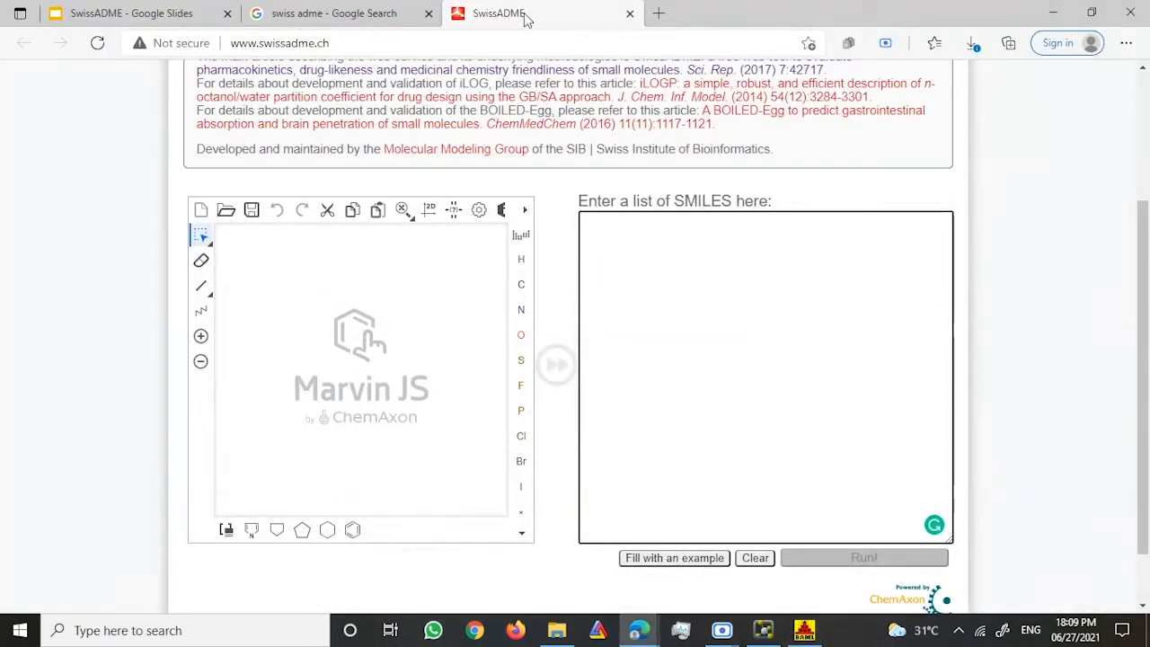
key("ctrl+t")
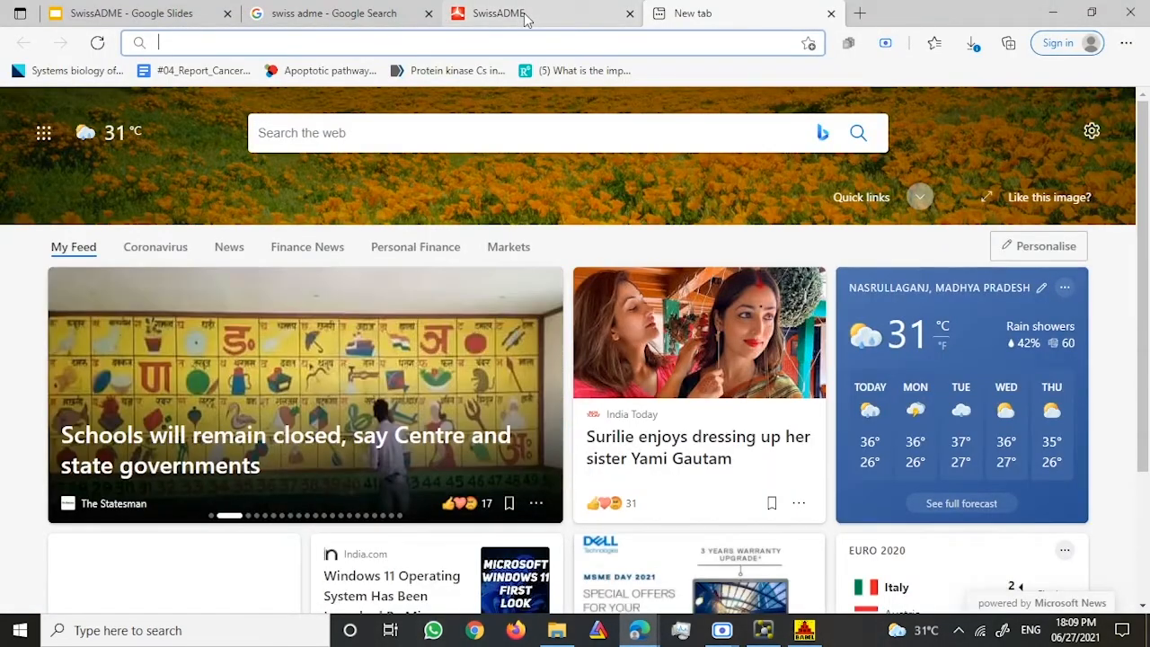
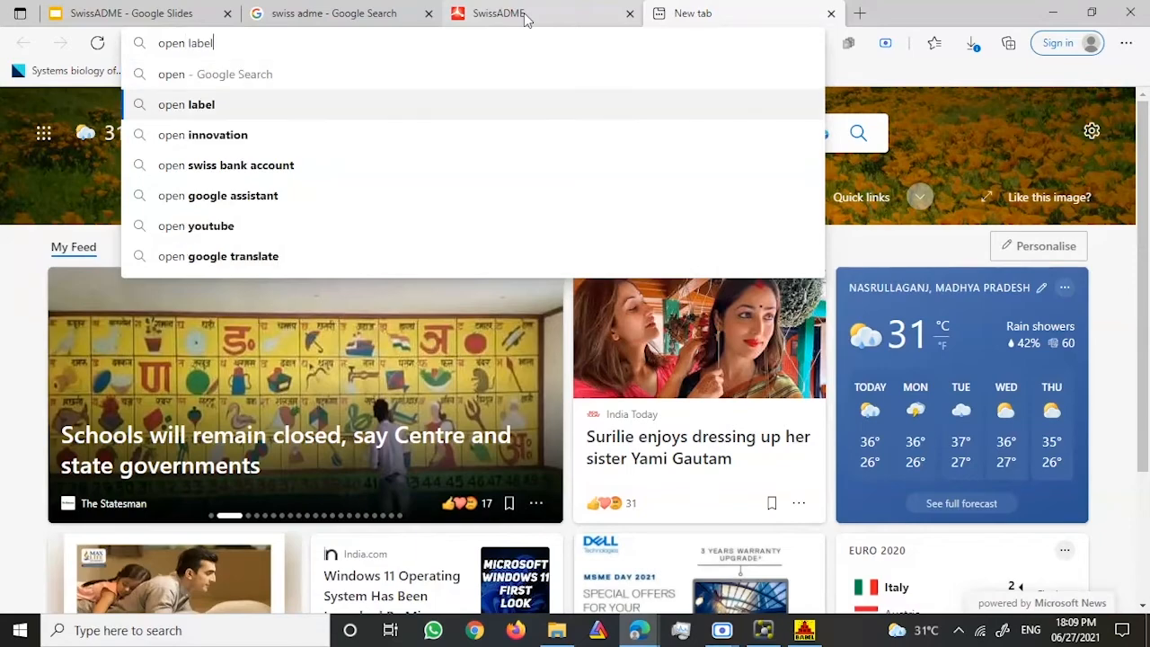
Search Google for 'open label', then refine the query to 'open label download' and rerun it
key("Return")
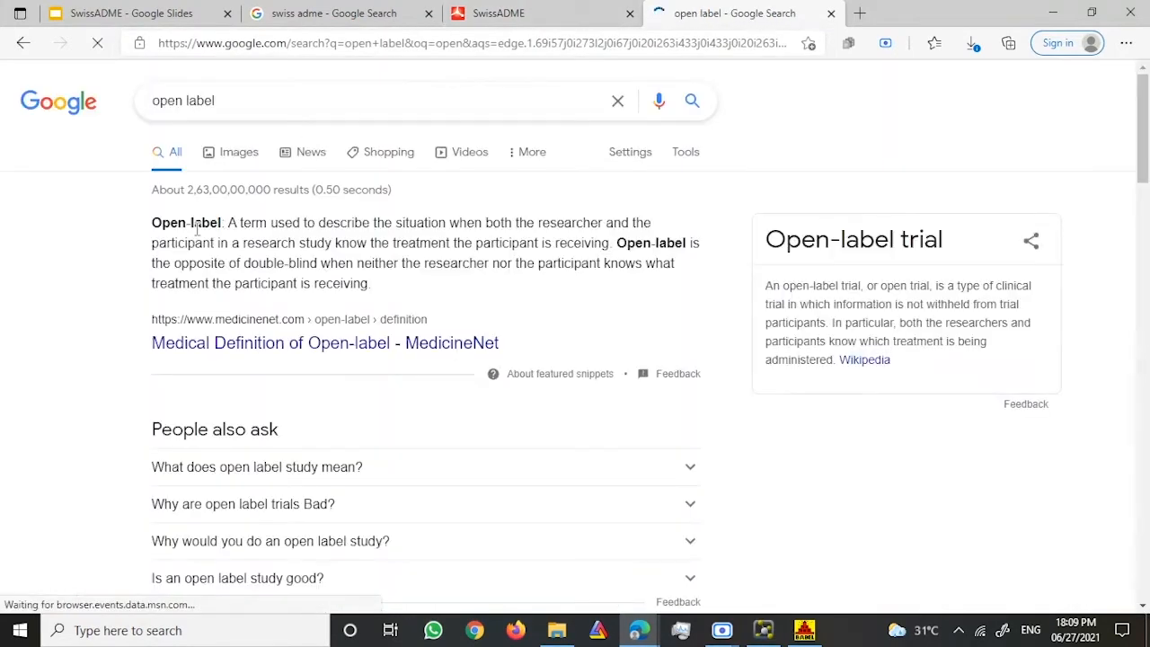
scroll(196, 349, "down", 5)
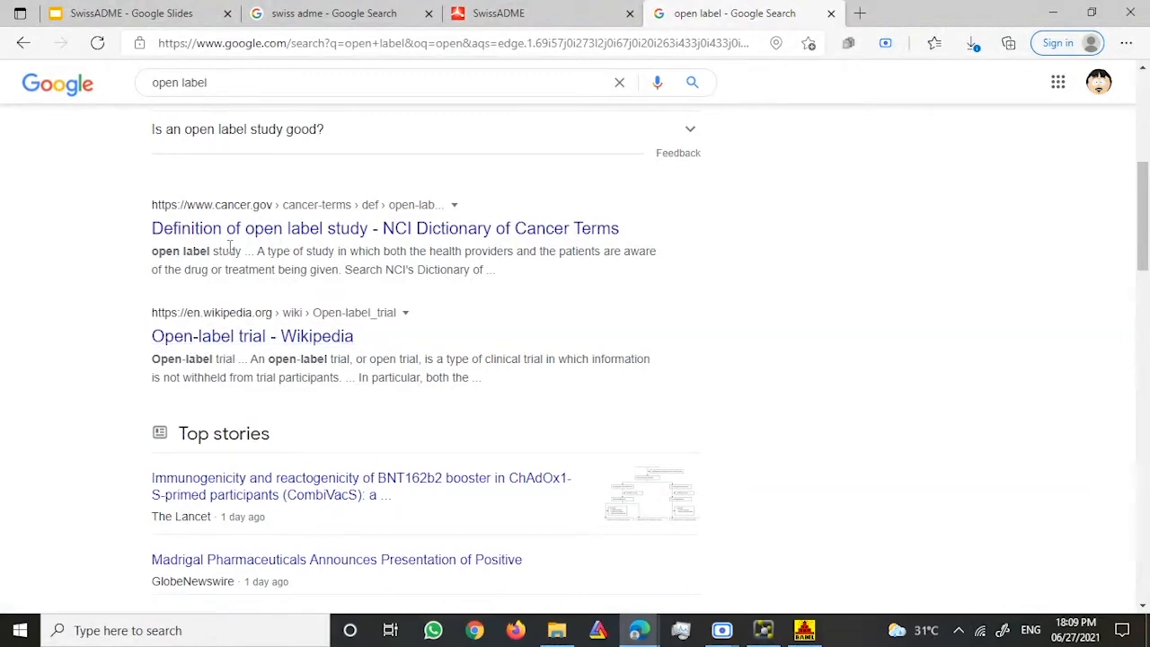
scroll(232, 254, "up", 5)
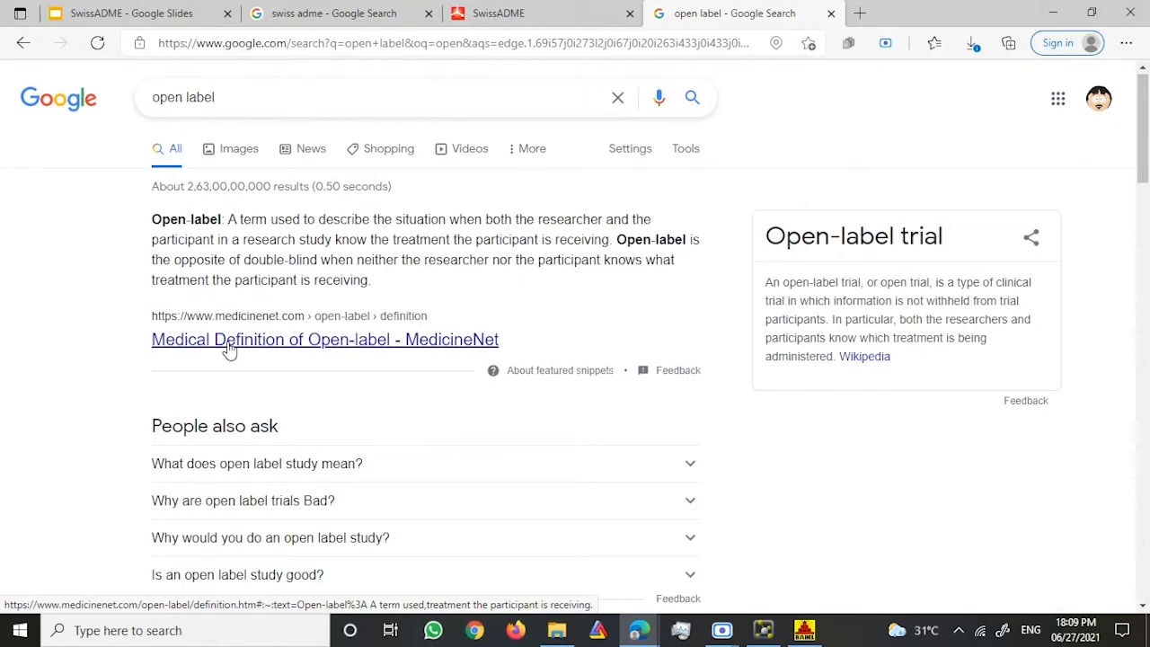
left_click(302, 96)
type("doo")
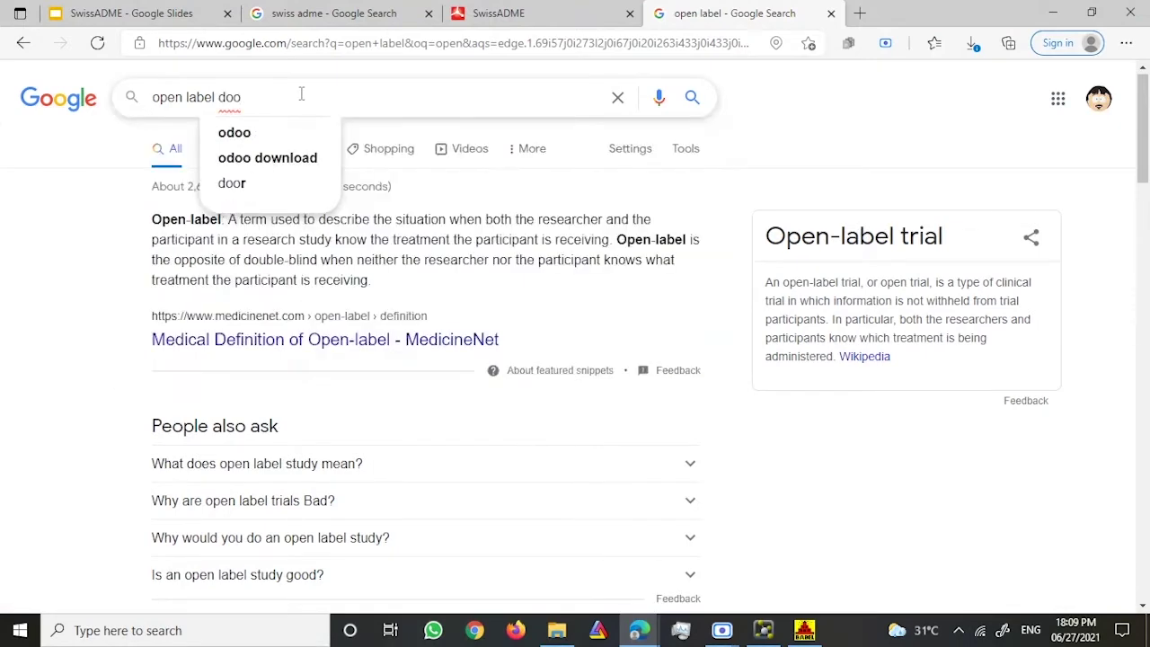
key("BackSpace")
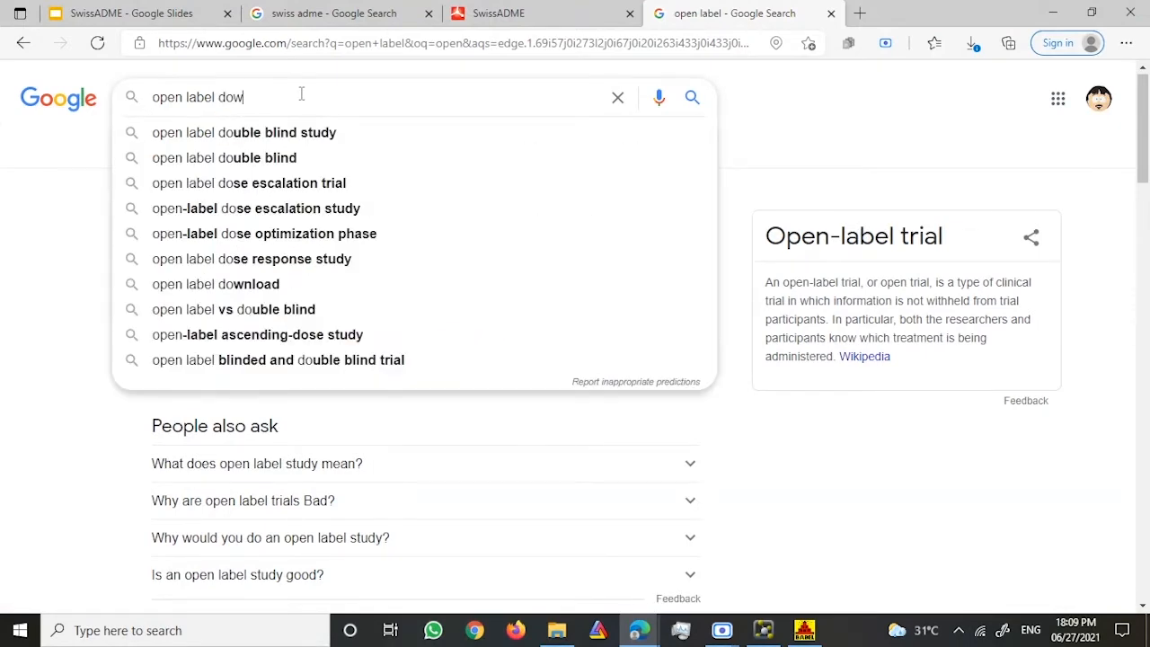
type("wnload")
key("Return")
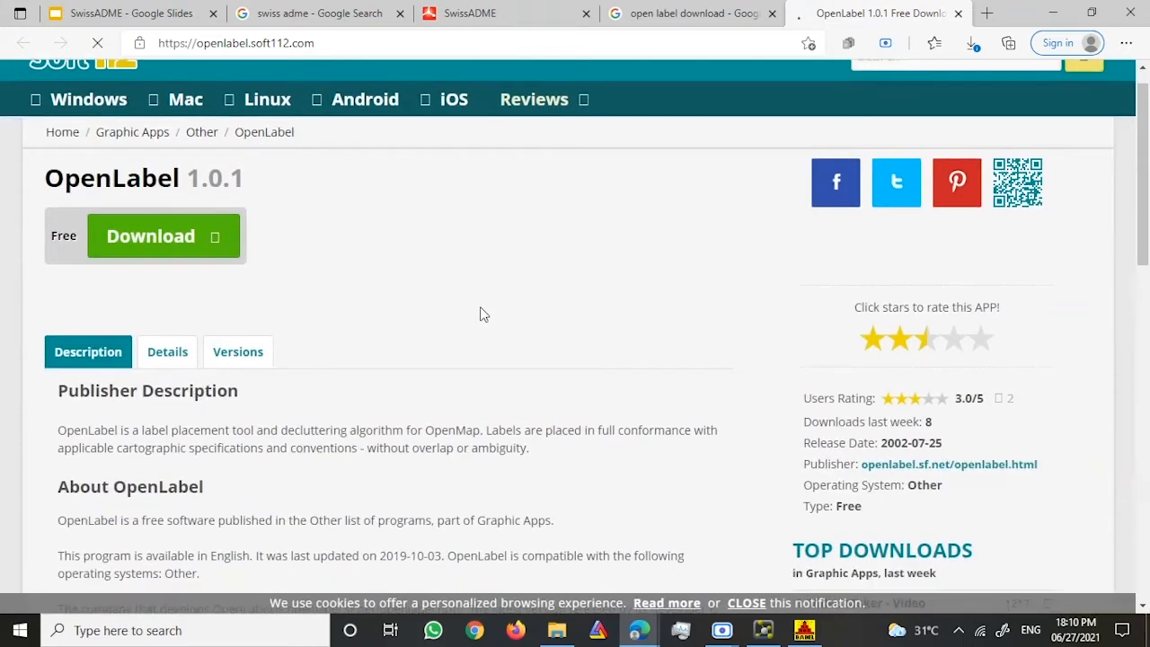
scroll(480, 313, "down", 1)
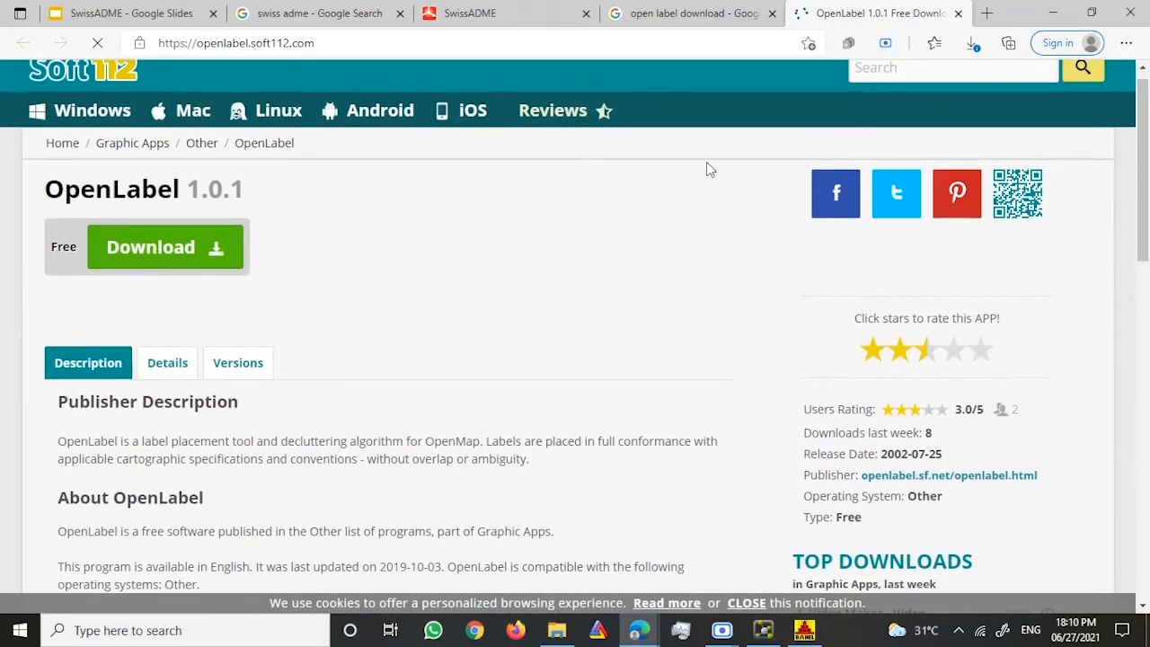
Minimize both Edge windows, then show and re-hide the PyMOL window from the taskbar
left_click(1051, 13)
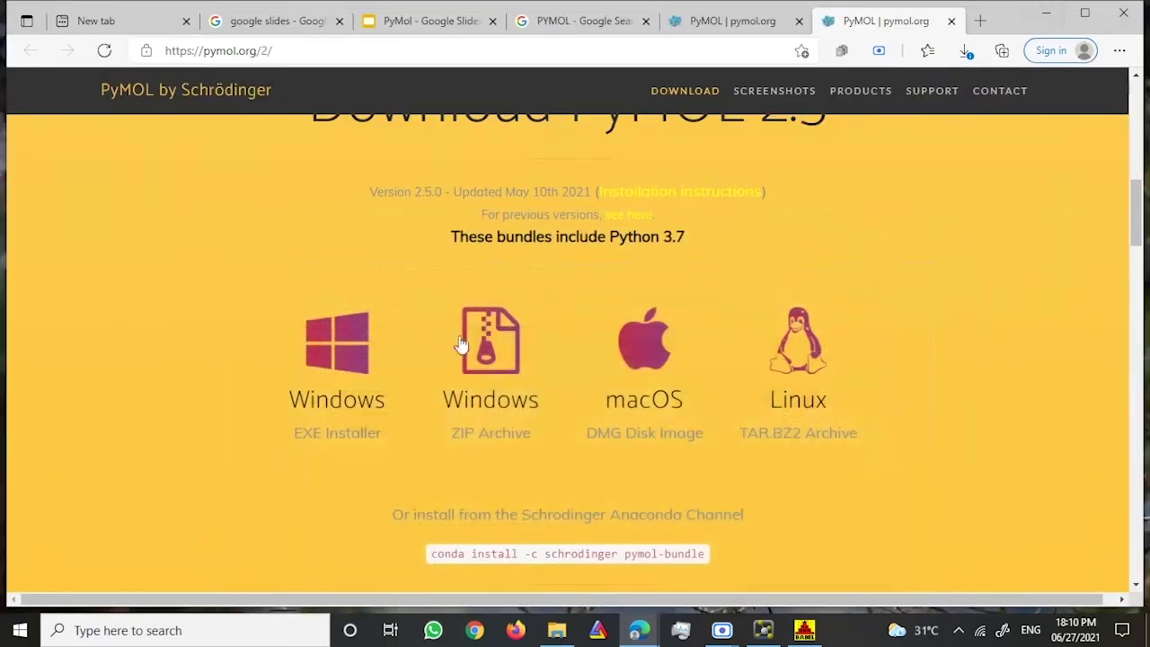
left_click(1051, 13)
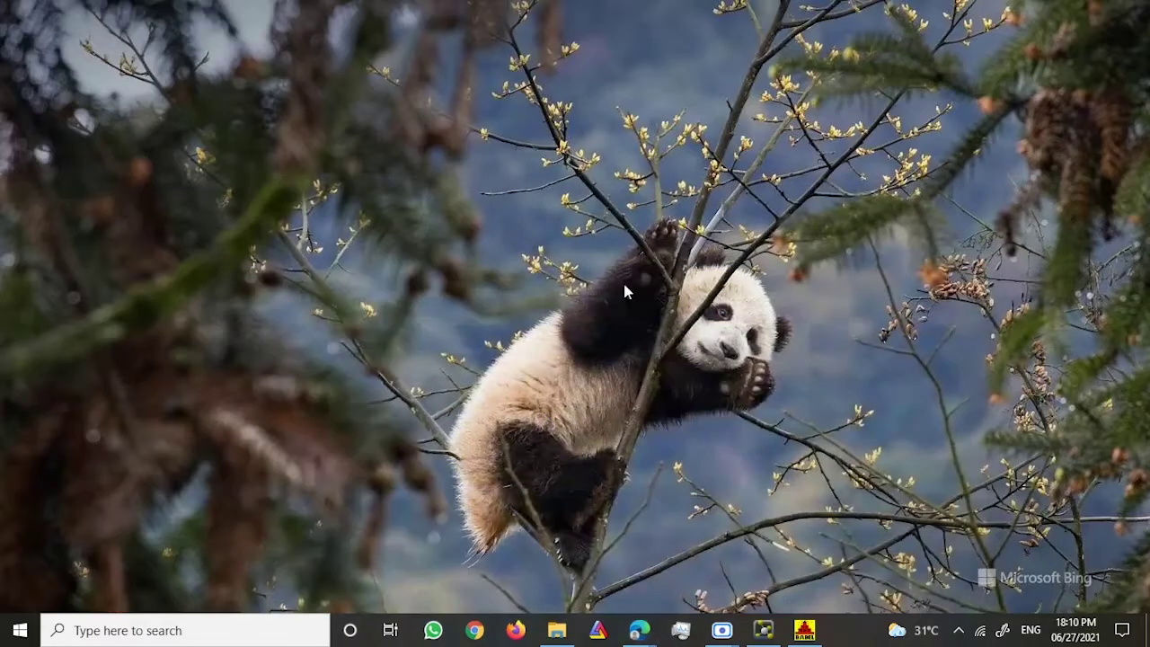
left_click(762, 629)
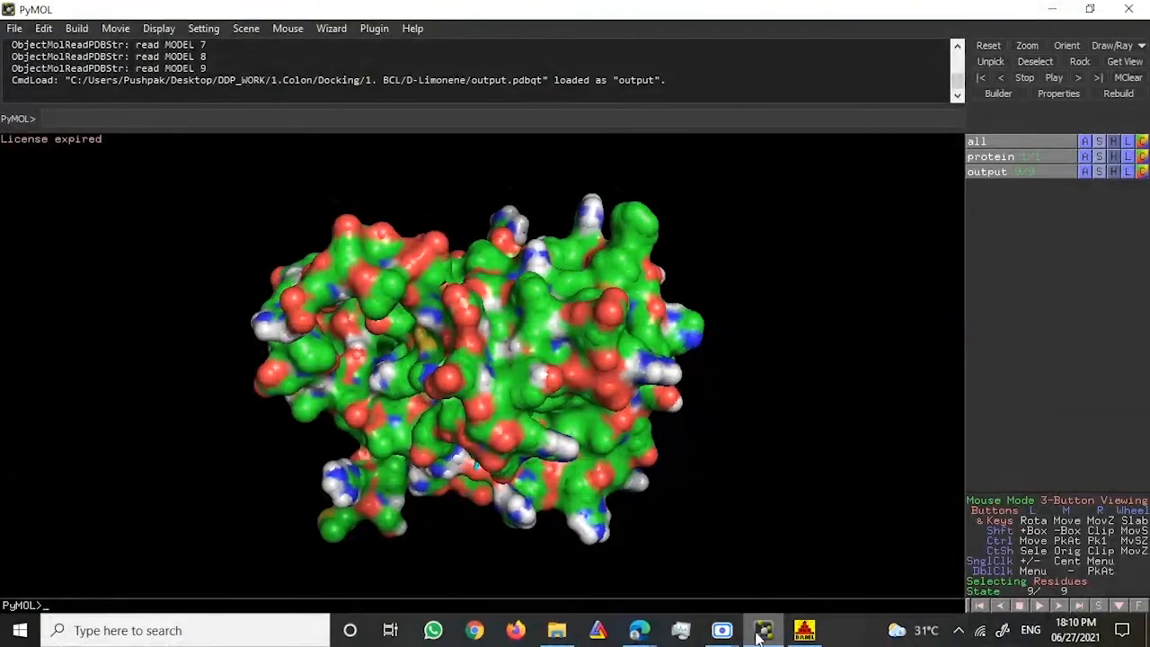
left_click(762, 630)
Restore OpenBabel, convert alpha-Selinene.sdf to SMILES and select the resulting SMILES string
left_click(804, 630)
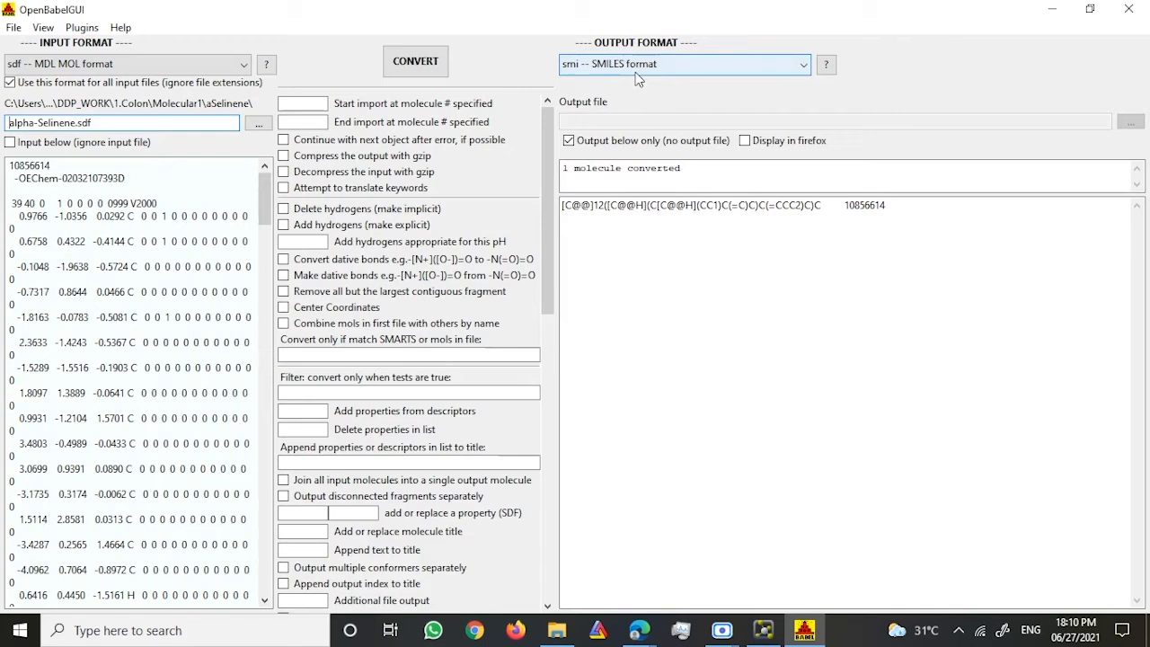
left_click(415, 62)
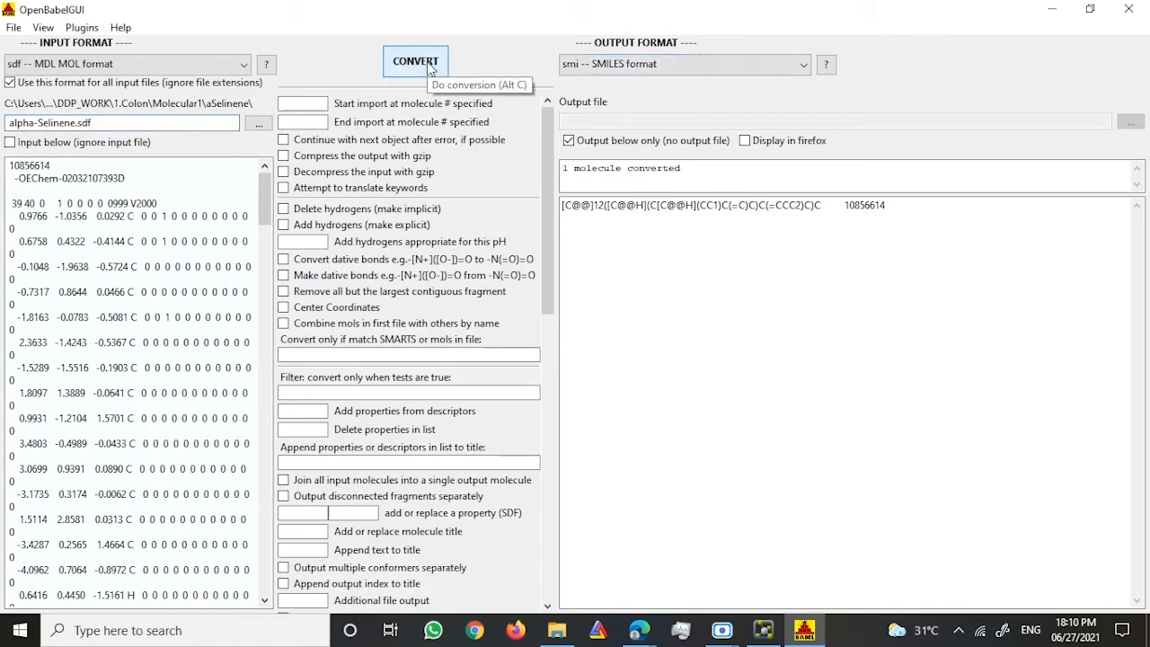
left_click(826, 206)
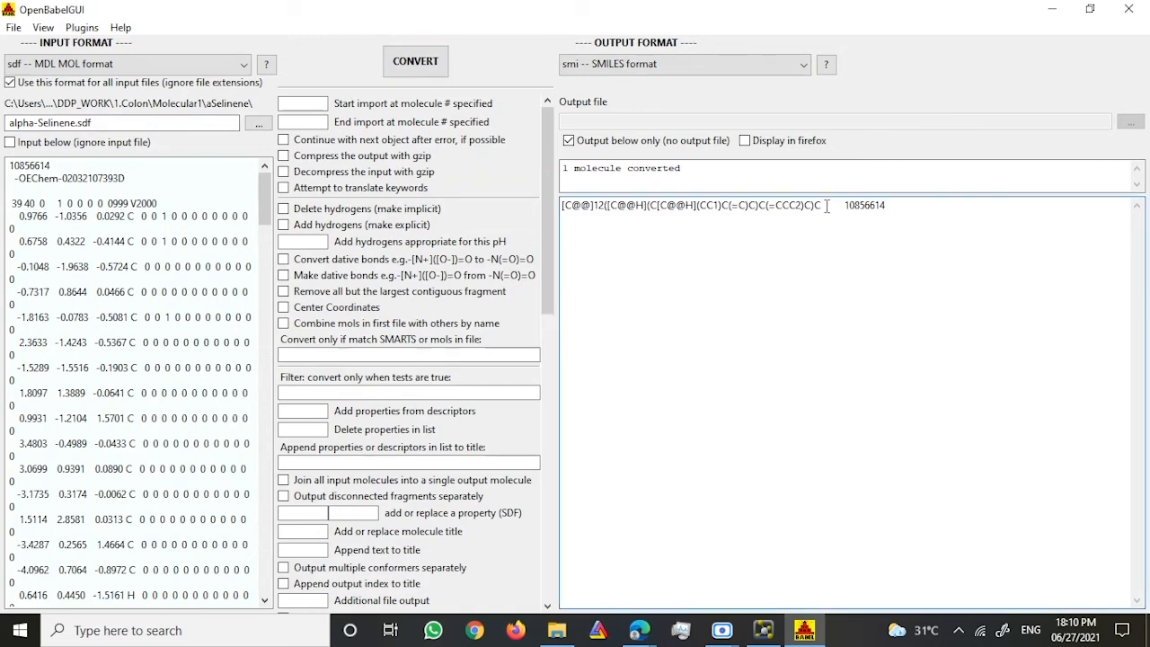
double_click(820, 205)
key("ctrl+c")
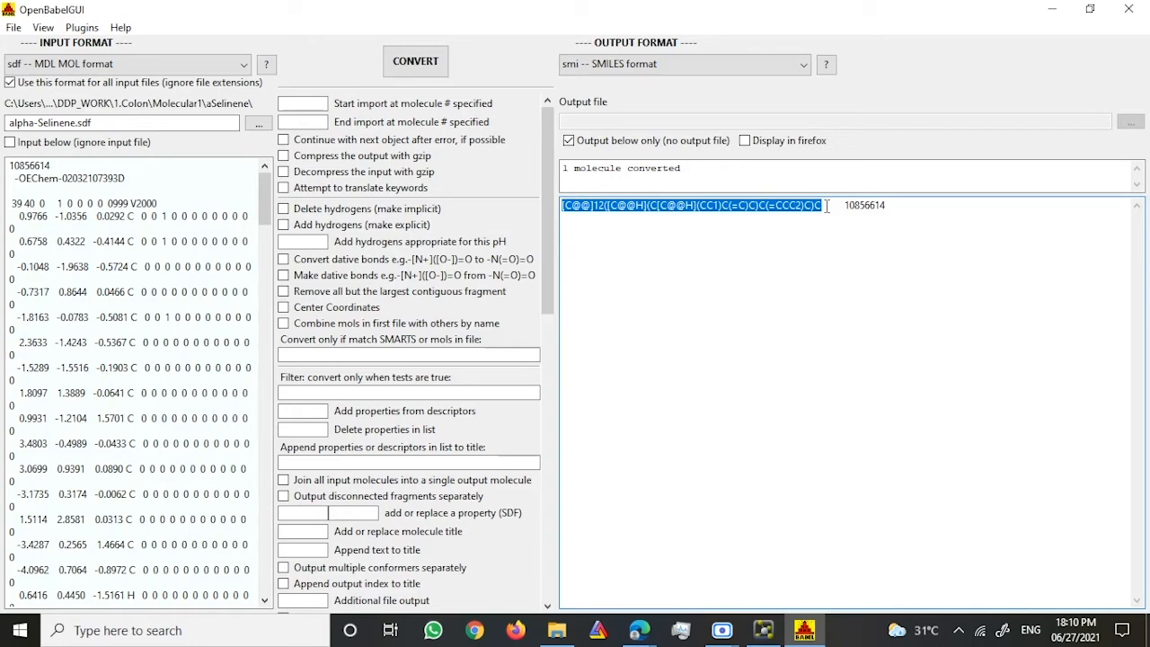
Hide OpenBabel and return to the SwissADME submission tab in the browser
left_click(1052, 9)
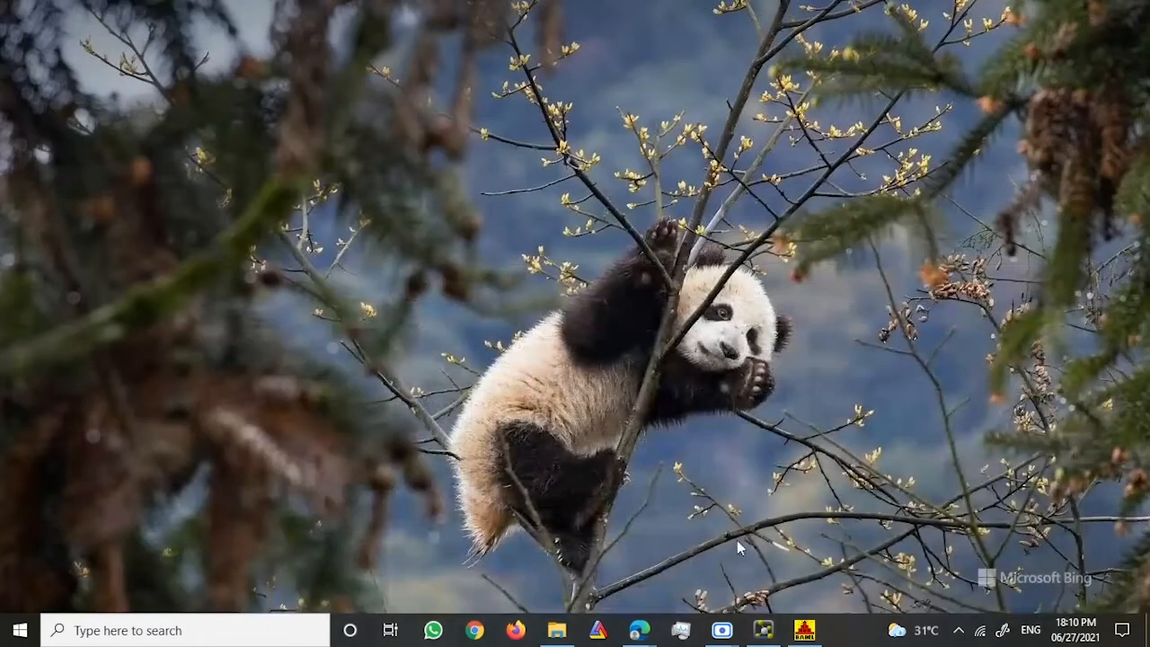
left_click(640, 630)
mouse_move(457, 553)
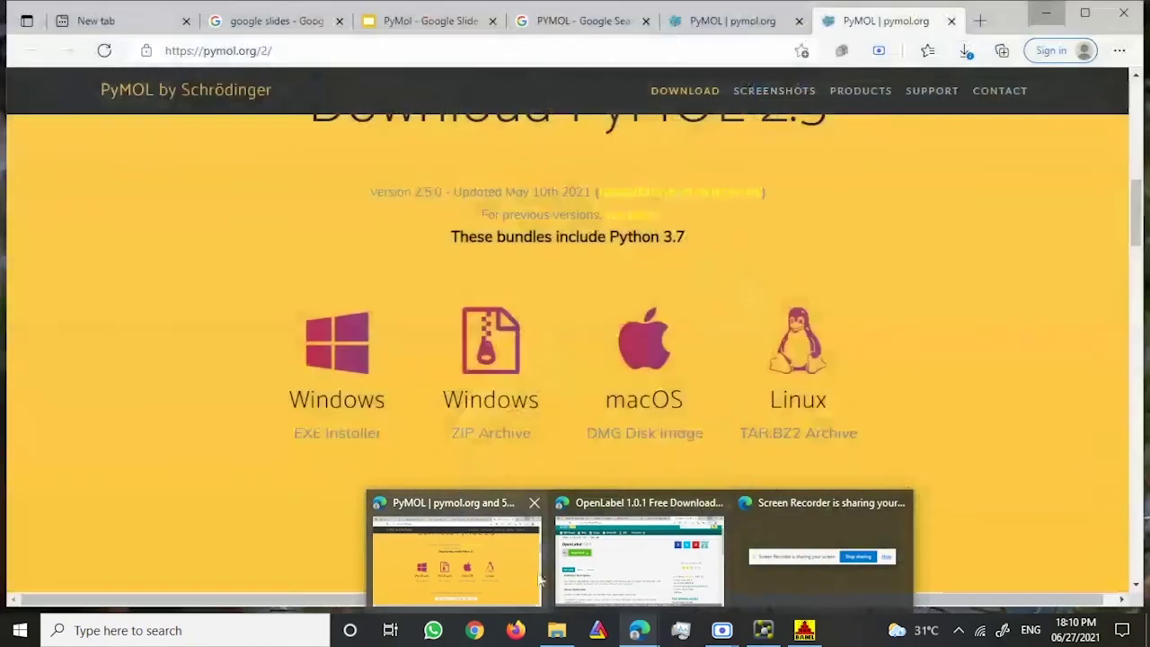
left_click(638, 557)
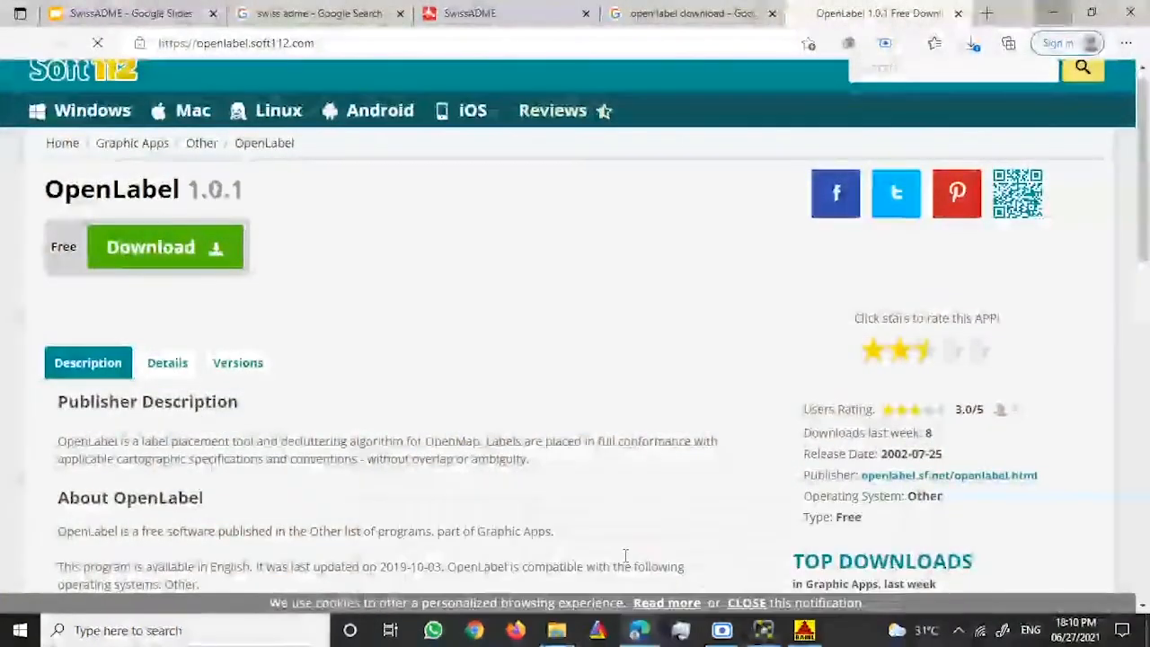
left_click(484, 13)
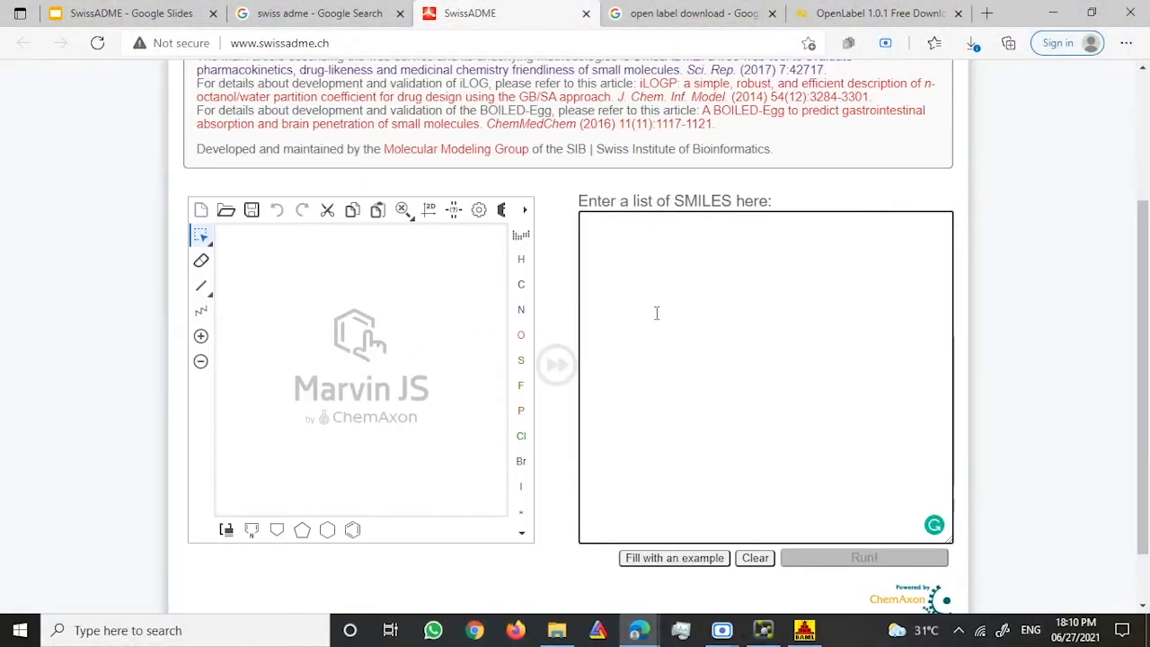
Paste the alpha-Selinene SMILES into the SMILES list box and run the analysis
key("ctrl+v")
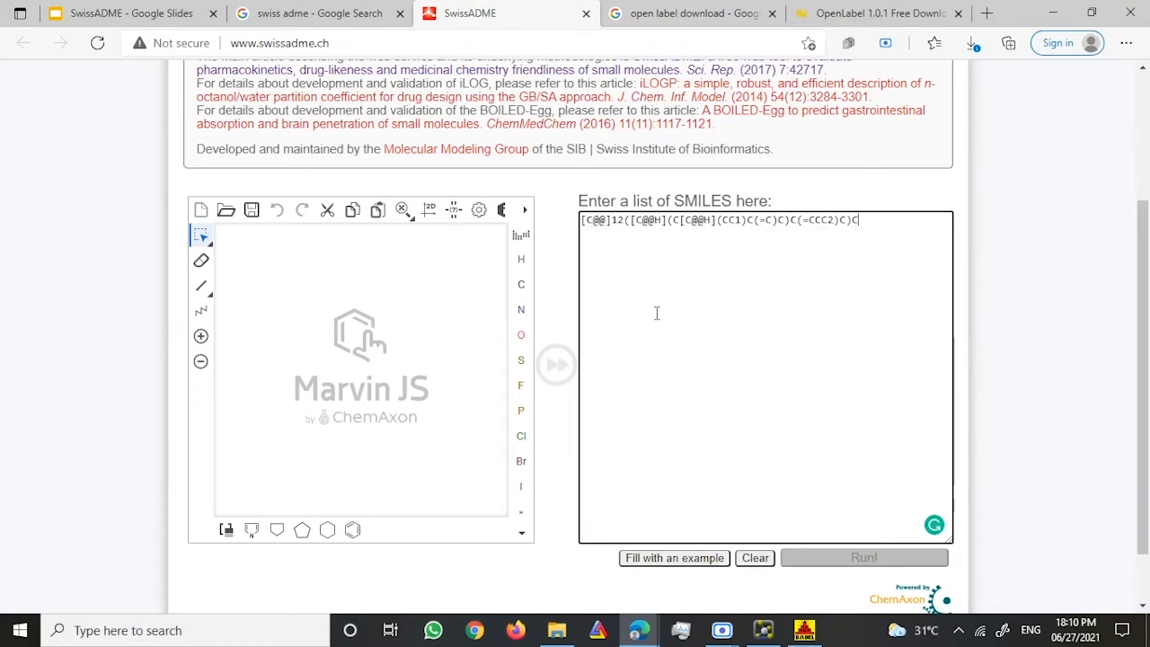
scroll(775, 286, "down", 1)
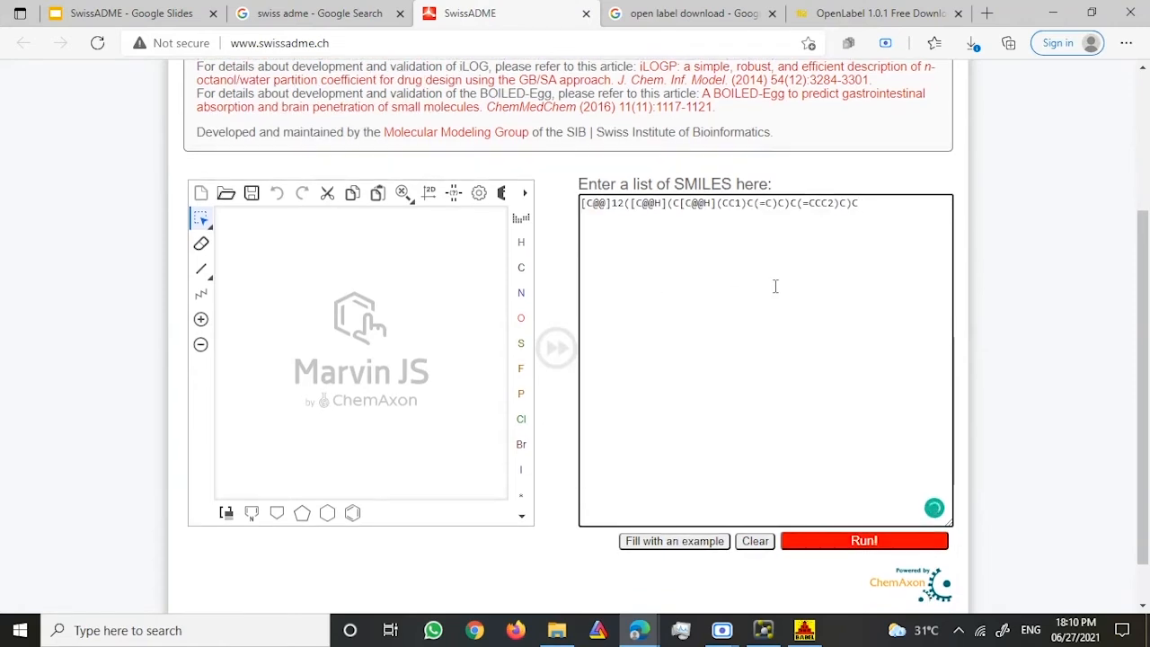
scroll(775, 286, "down", 1)
left_click(847, 502)
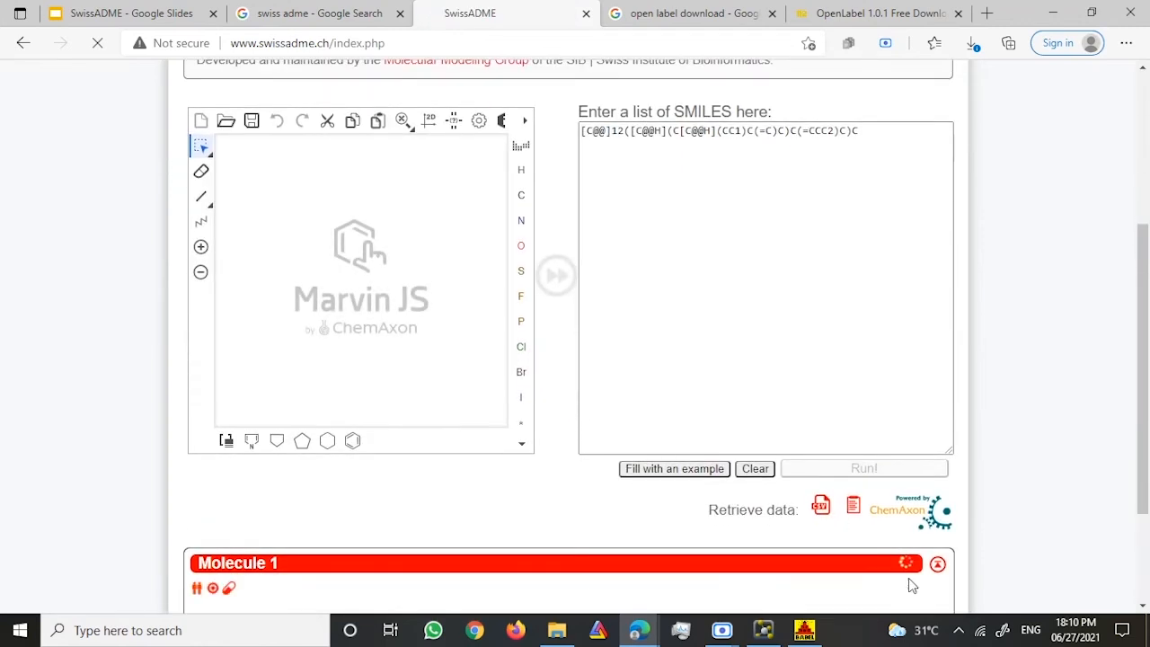
scroll(908, 578, "down", 4)
scroll(908, 578, "down", 4)
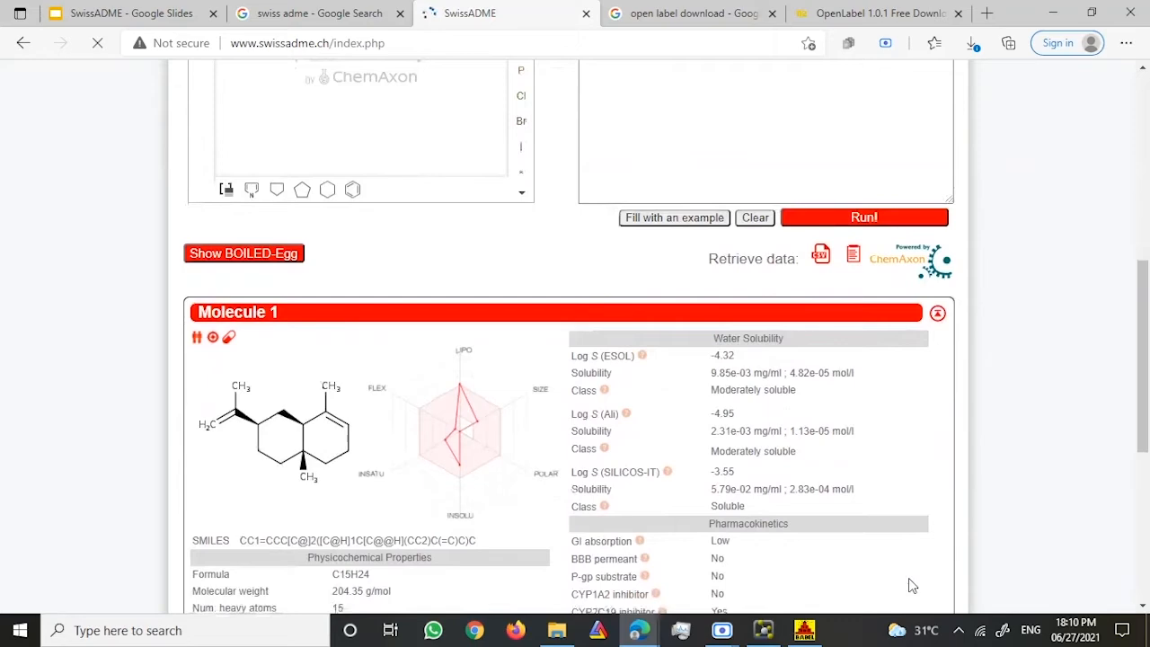
scroll(72, 366, "down", 1)
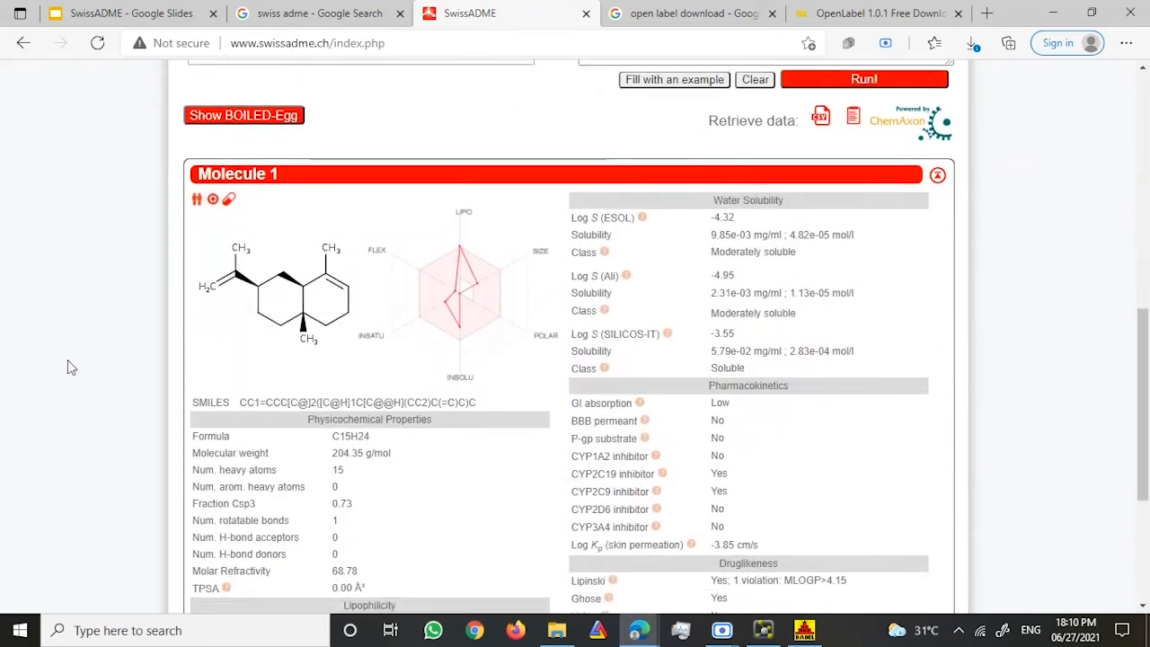
scroll(72, 366, "down", 1)
scroll(72, 365, "down", 1)
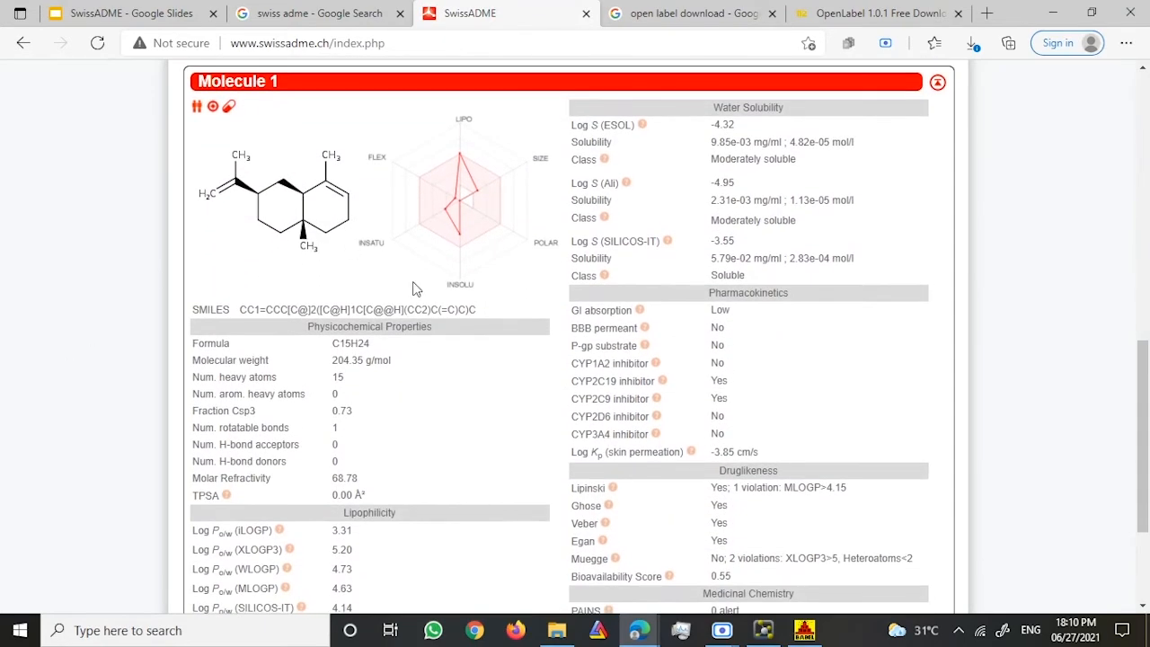
scroll(415, 287, "down", 1)
scroll(415, 288, "down", 1)
scroll(415, 288, "up", 2)
scroll(415, 287, "down", 1)
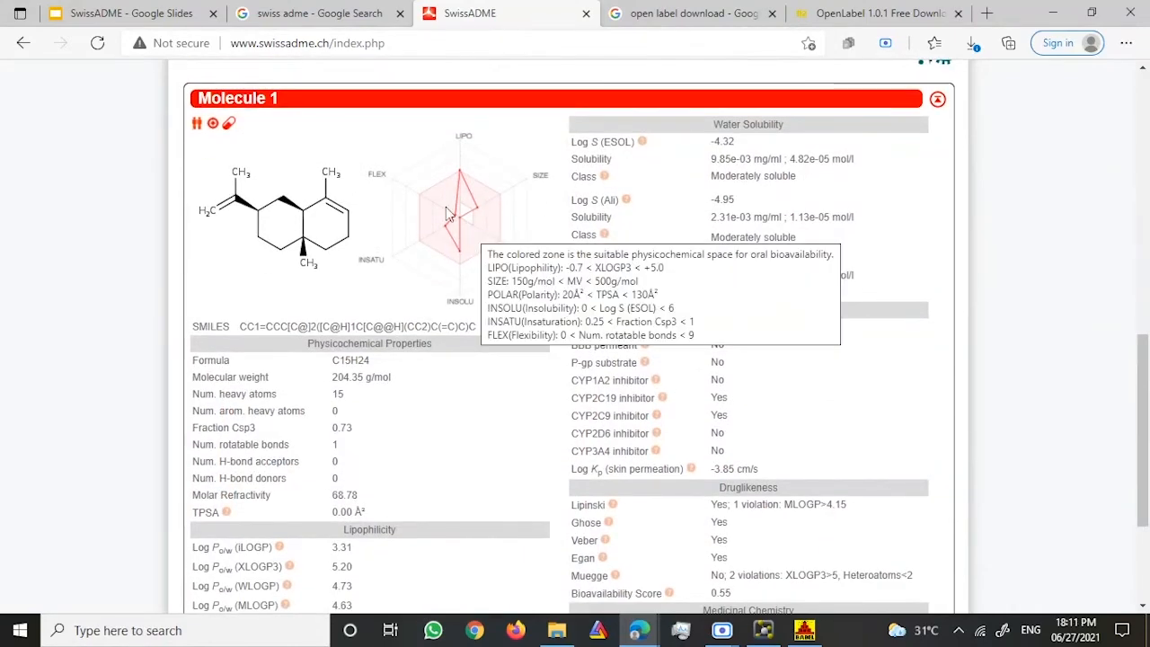
scroll(301, 322, "down", 1)
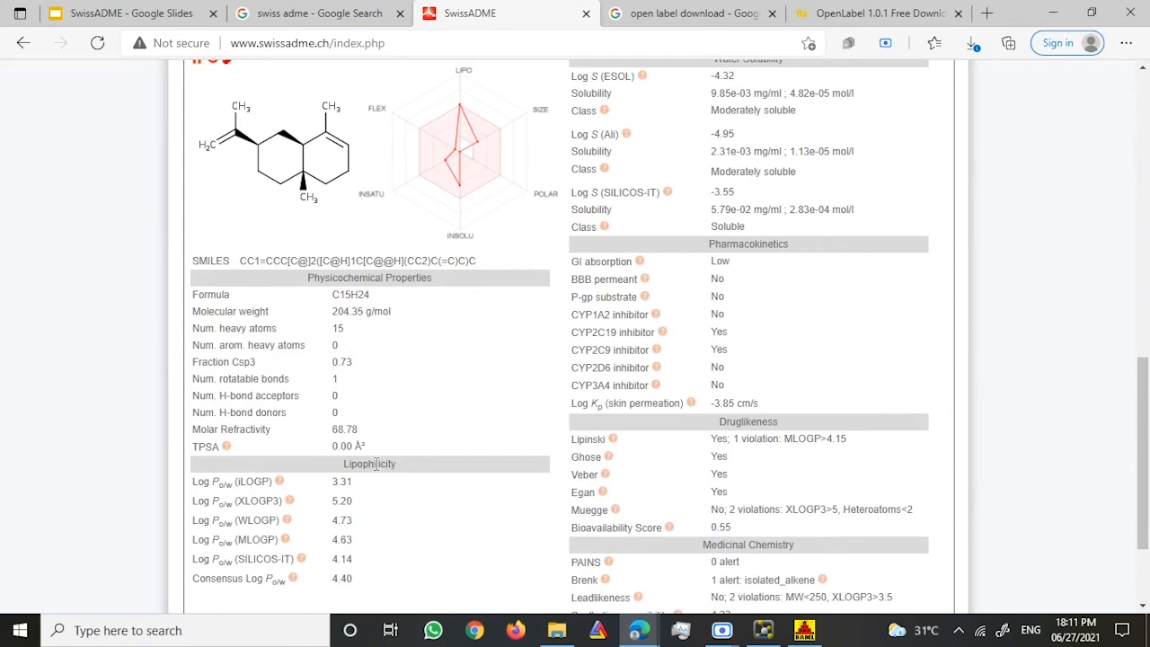
scroll(449, 440, "up", 1)
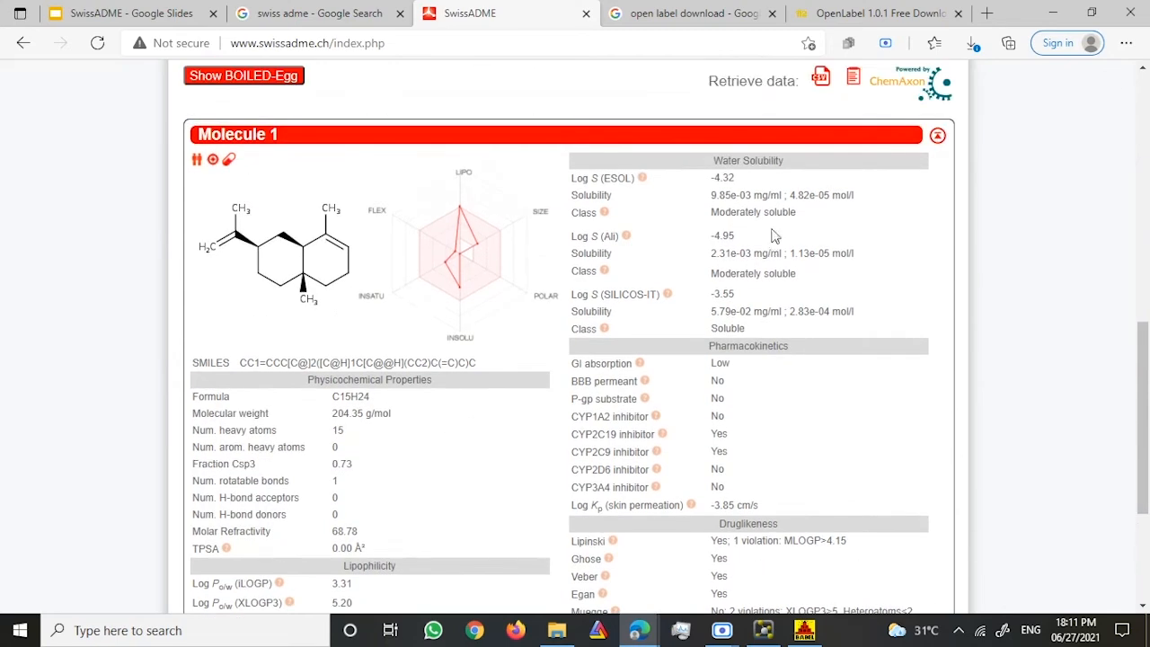
scroll(735, 378, "down", 1)
scroll(725, 454, "down", 1)
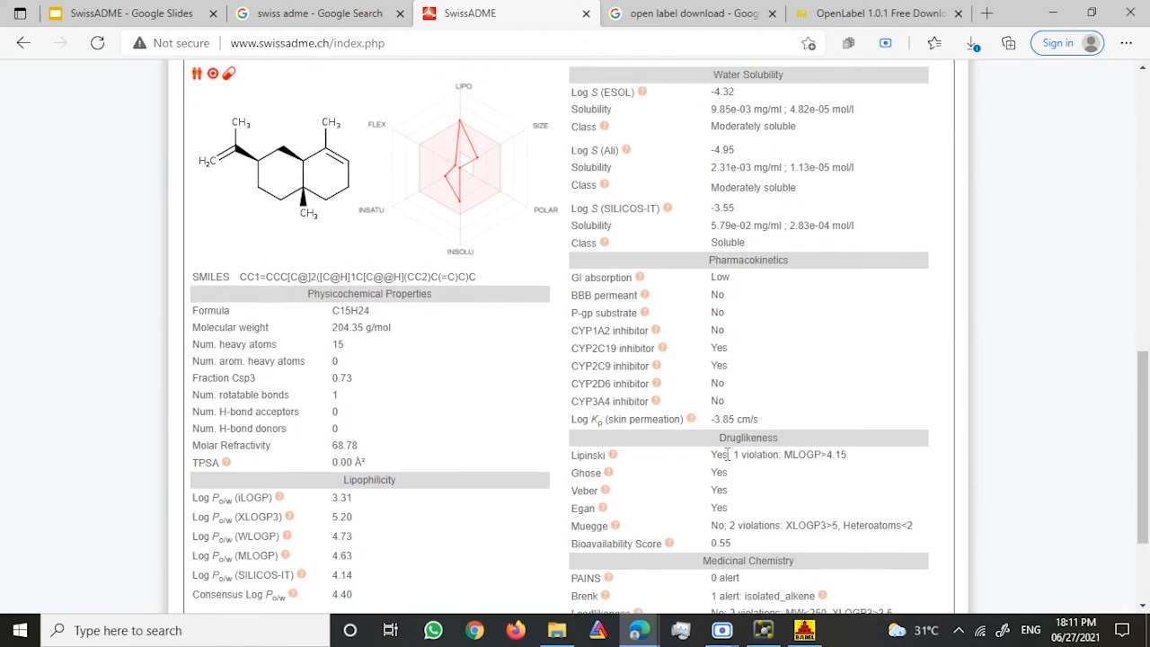
scroll(725, 530, "down", 1)
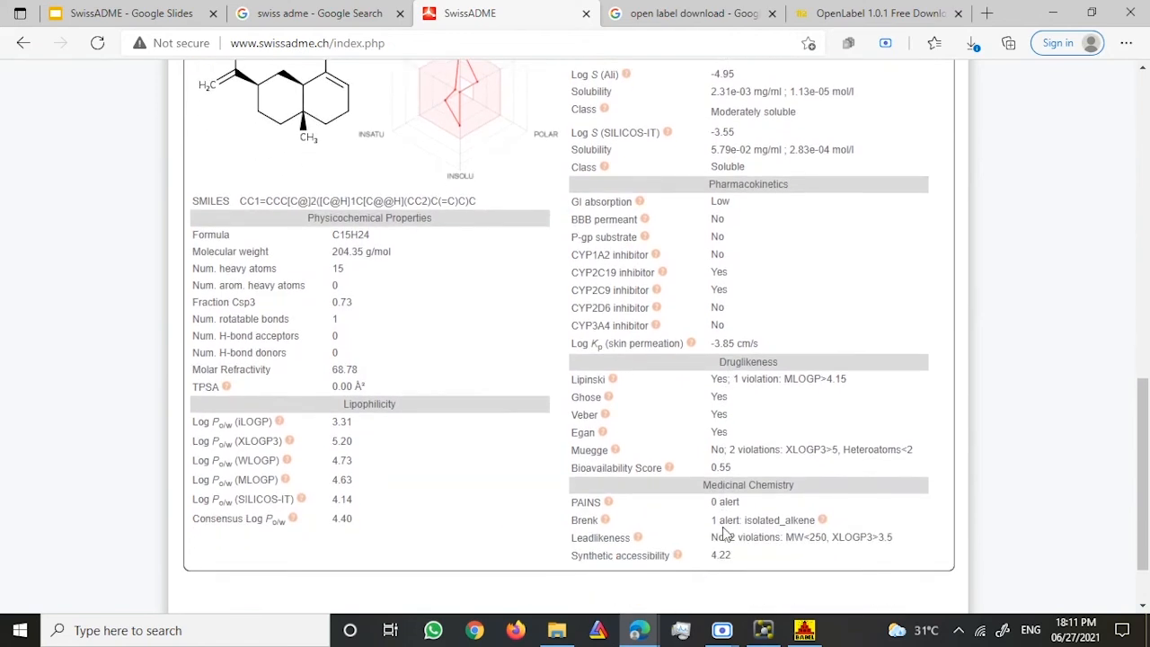
scroll(519, 473, "up", 1)
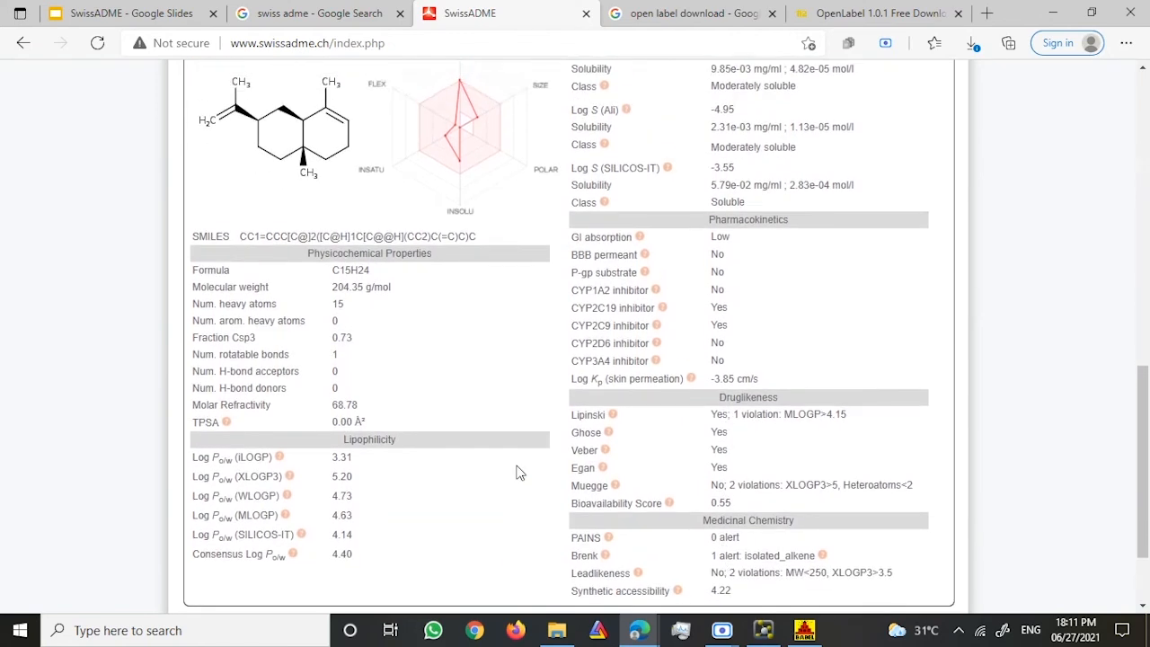
scroll(519, 473, "up", 1)
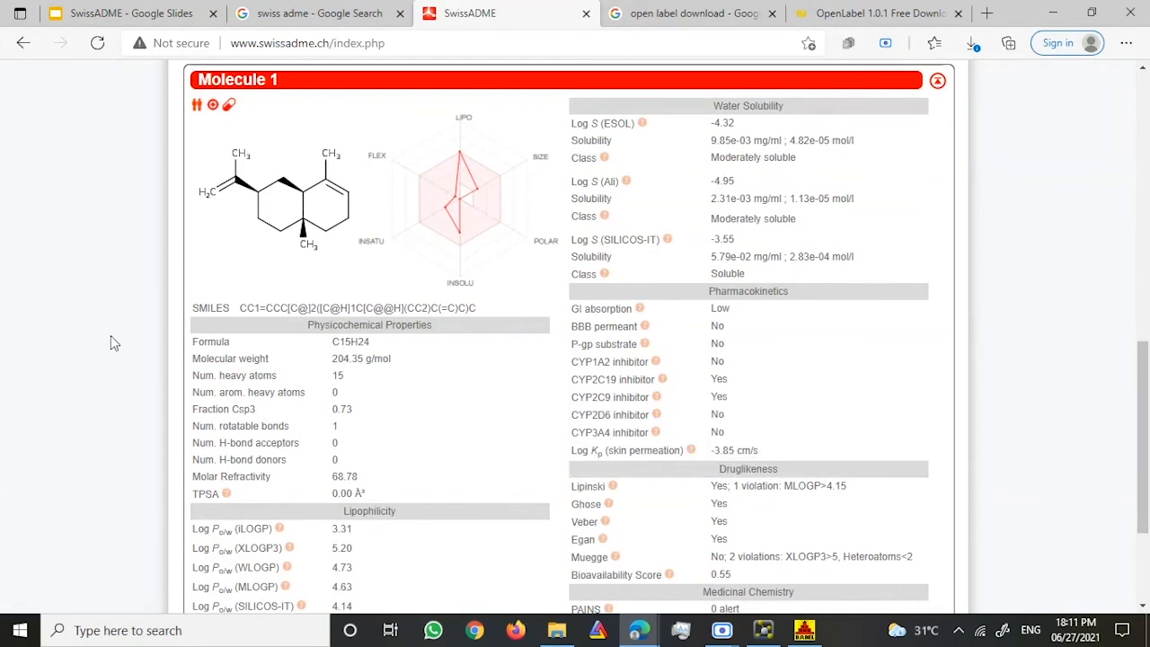
scroll(111, 335, "down", 1)
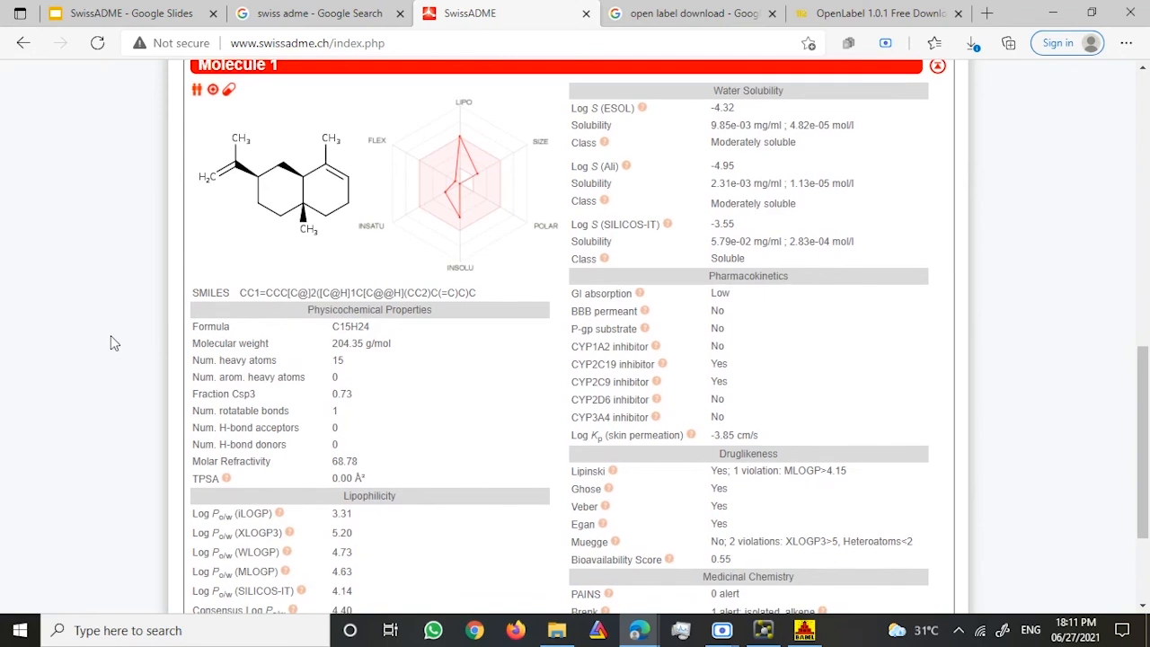
scroll(111, 336, "down", 1)
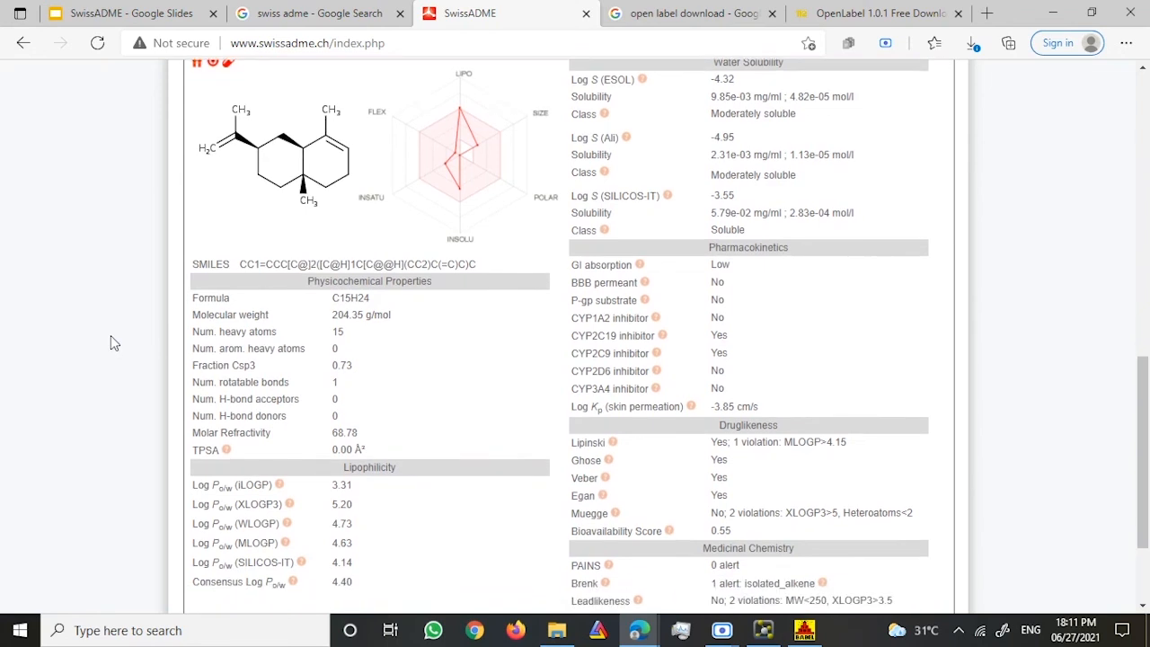
scroll(350, 341, "up", 2)
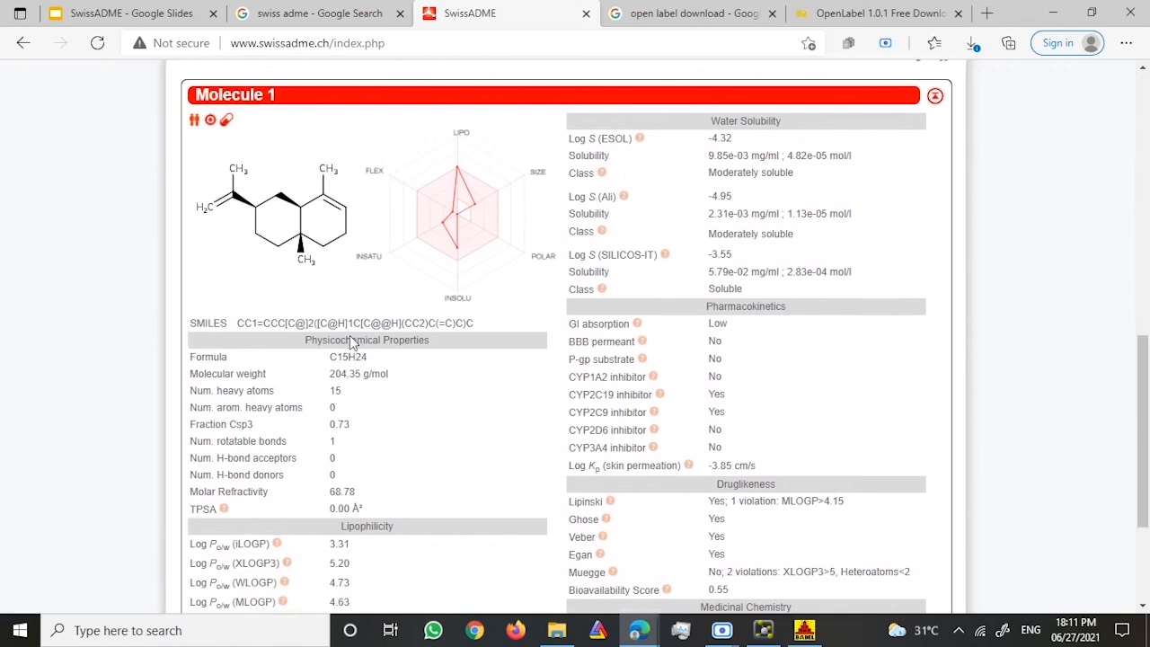
scroll(359, 328, "up", 1)
mouse_move(456, 210)
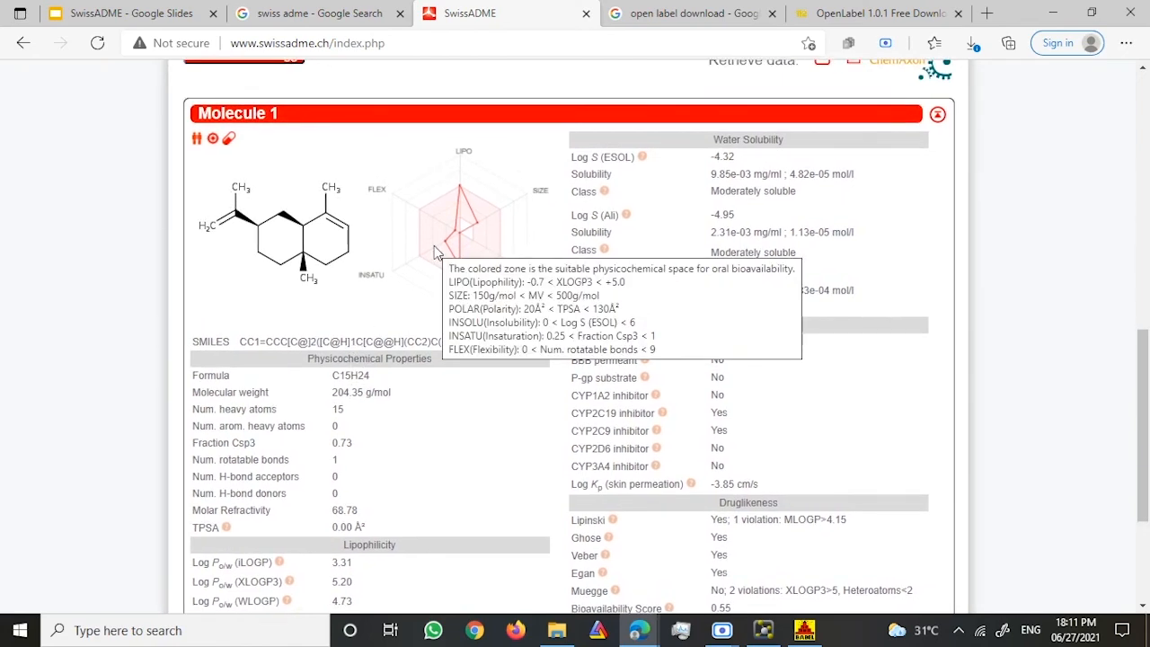